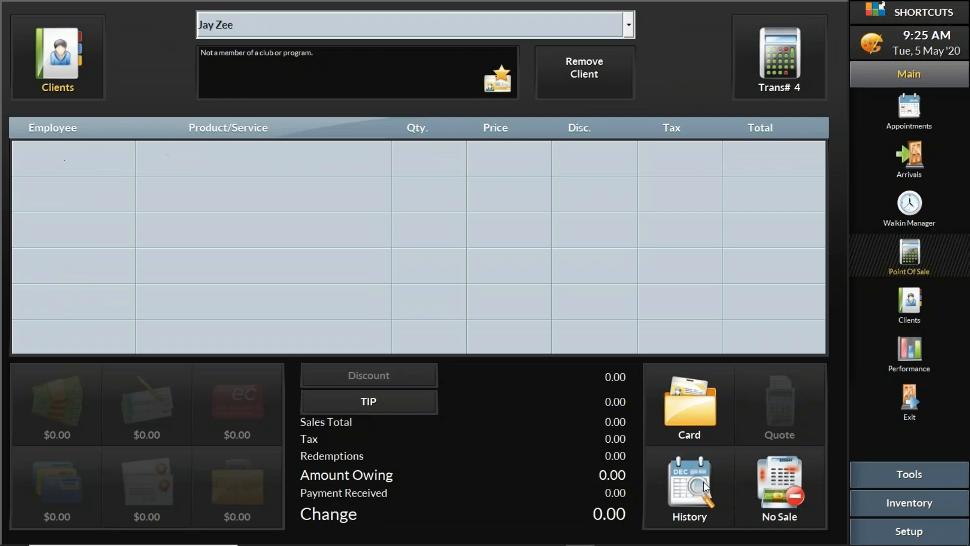
- Add a Pay To Account item for 100 to the client's sale, with Business as the employee
{"action": "left_click", "coordinate": [265, 172]}
{"action": "left_click", "coordinate": [217, 128]}
{"action": "left_click", "coordinate": [503, 278]}
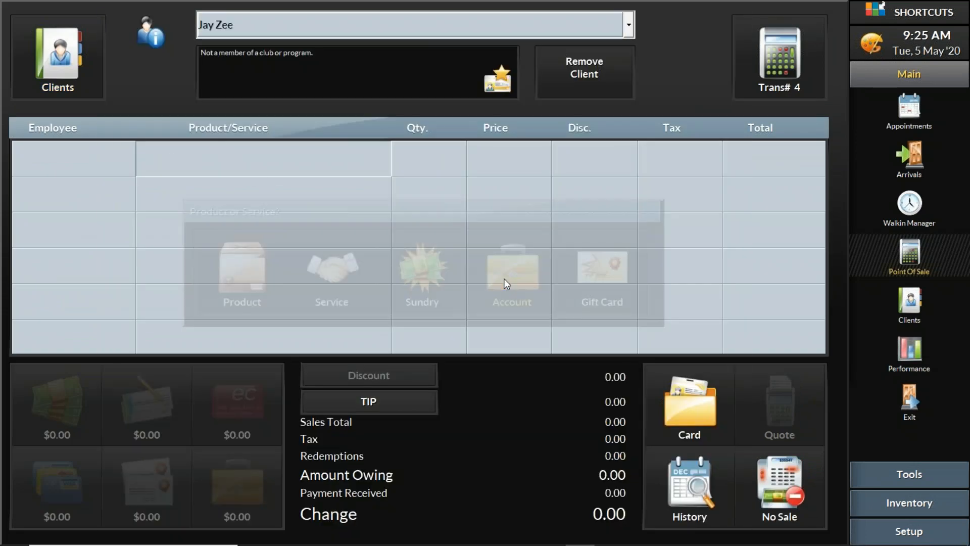
{"action": "left_click", "coordinate": [533, 163]}
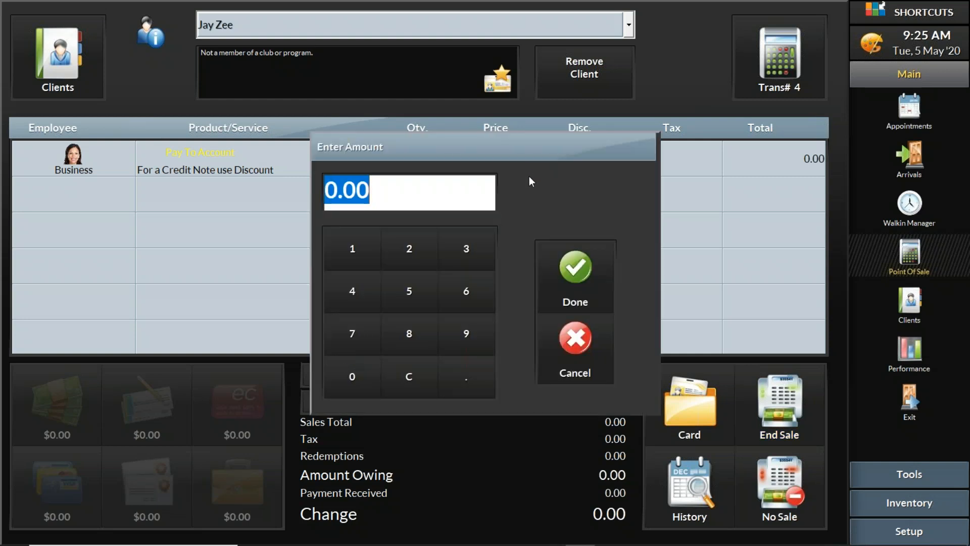
{"action": "type", "text": "100"}
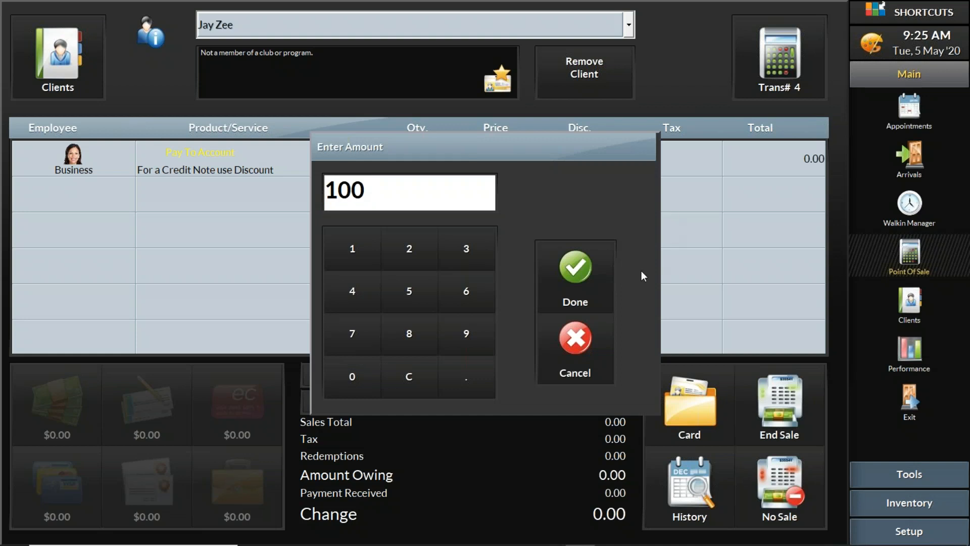
{"action": "left_click", "coordinate": [591, 271]}
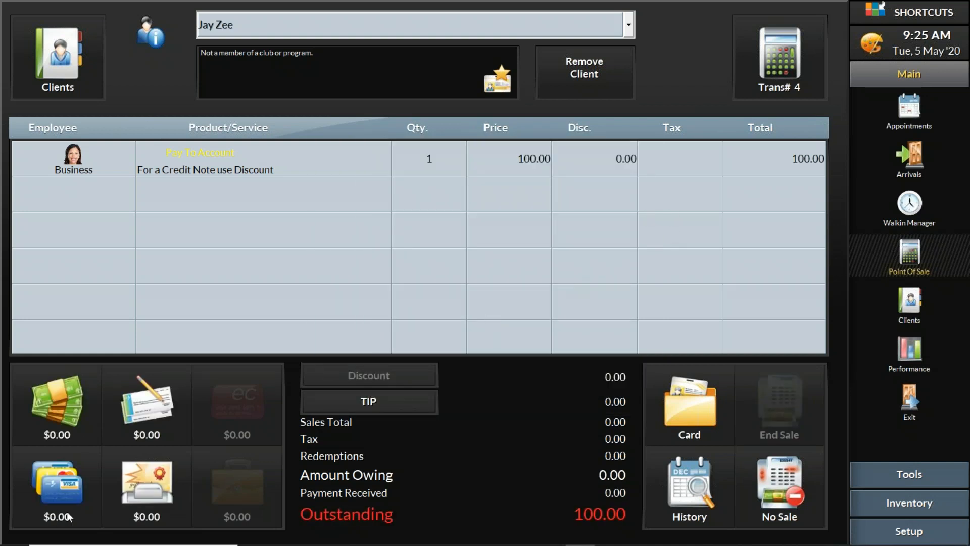
- Pay the account deposit in full by Visa and end the sale
{"action": "left_click", "coordinate": [61, 486]}
{"action": "left_click", "coordinate": [233, 275]}
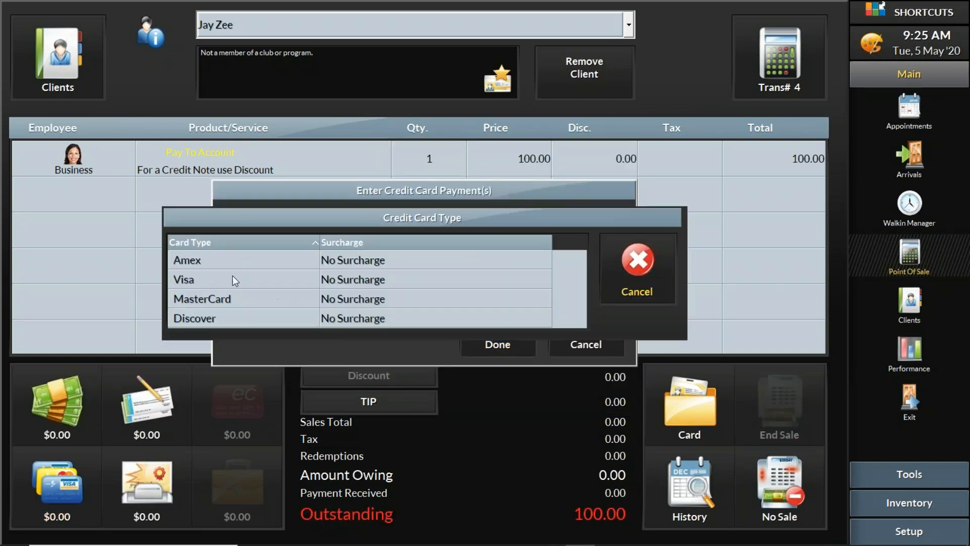
{"action": "left_click", "coordinate": [229, 279]}
{"action": "left_click", "coordinate": [547, 266]}
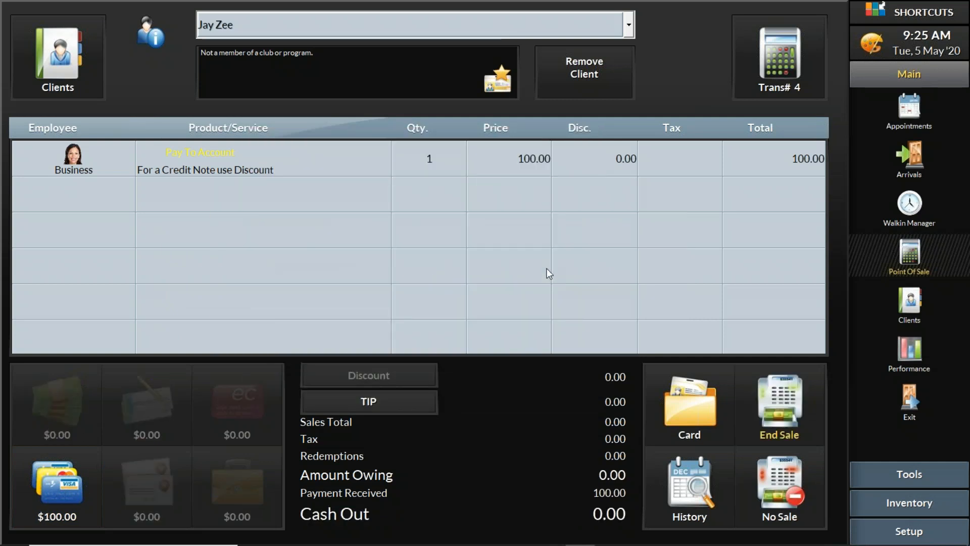
{"action": "left_click", "coordinate": [763, 415]}
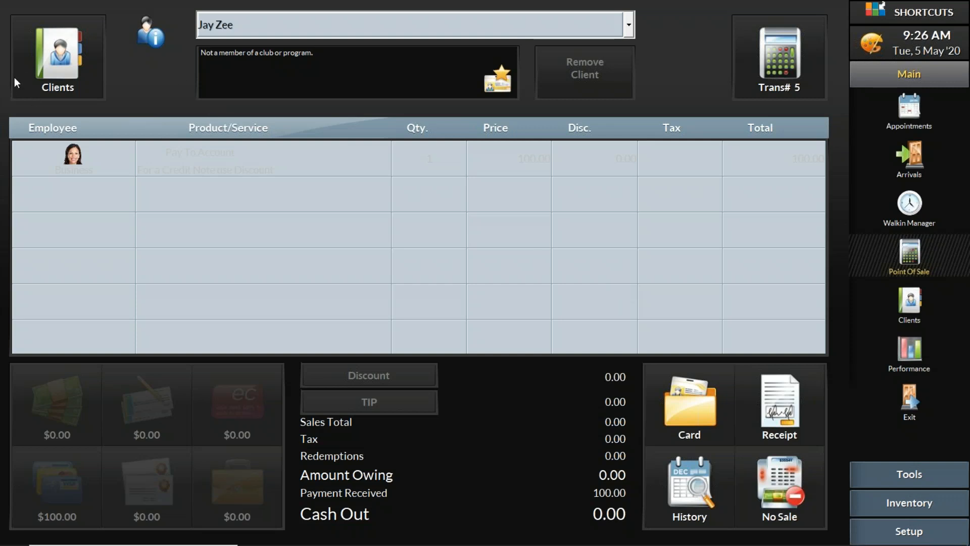
- Review the same client's account summary and assign the client to a new sale
{"action": "left_click", "coordinate": [65, 68]}
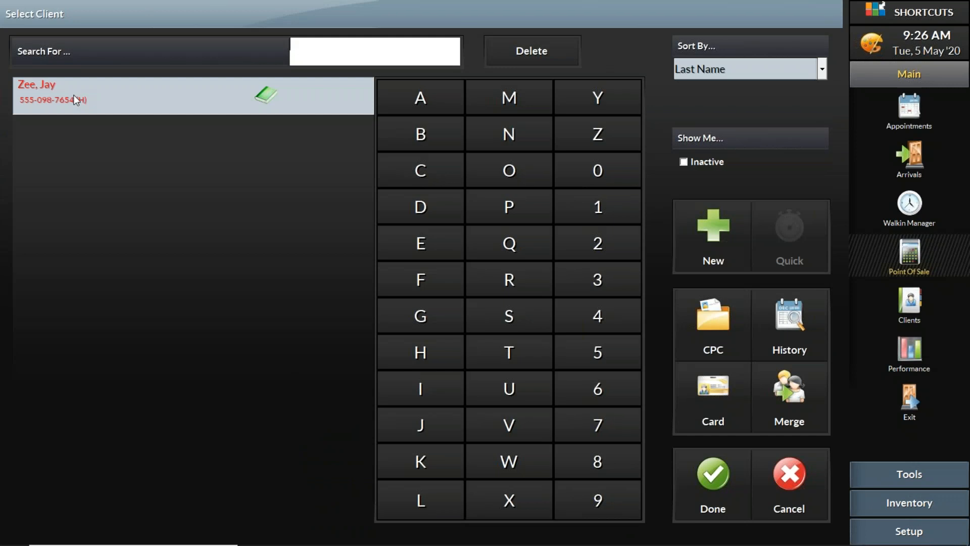
{"action": "left_click", "coordinate": [238, 103]}
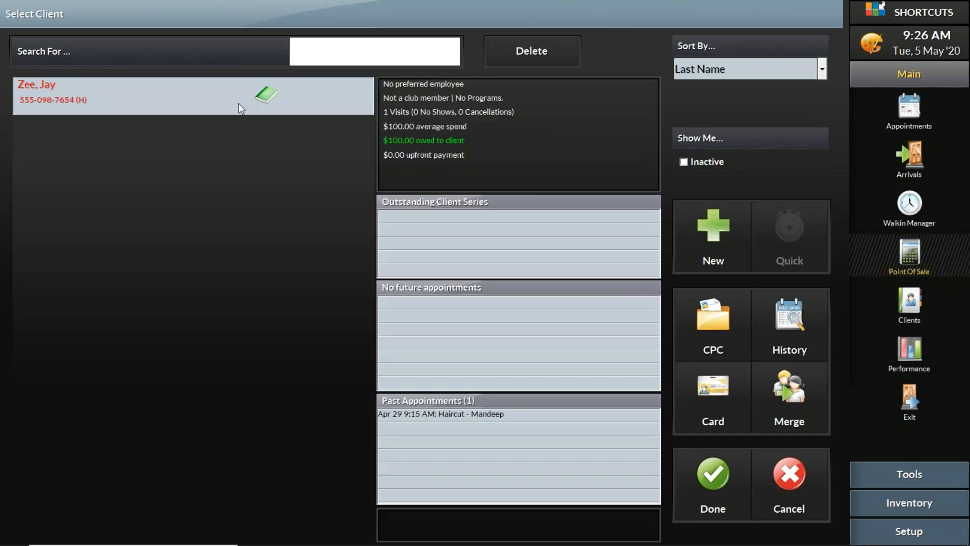
{"action": "left_click", "coordinate": [683, 283]}
{"action": "left_click", "coordinate": [697, 471]}
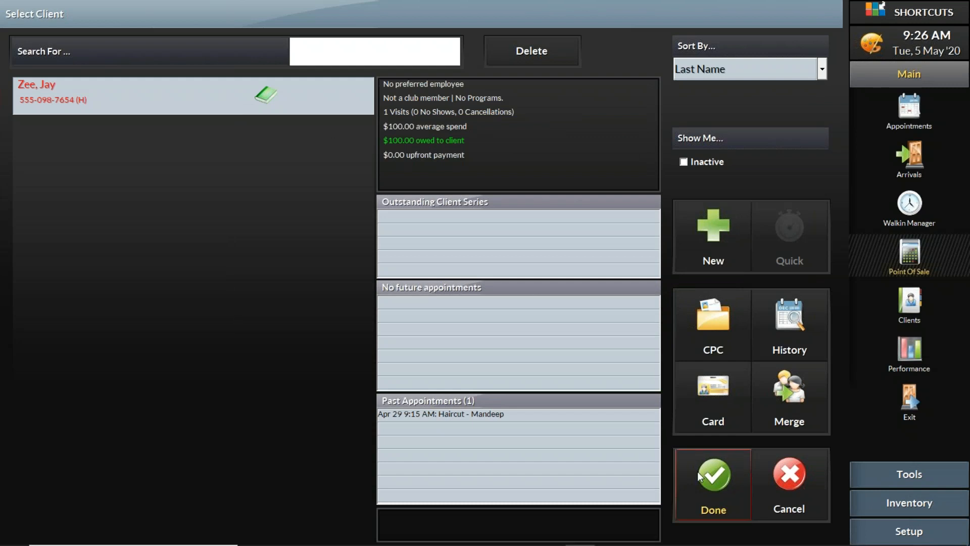
- Add a Haircut from the Cuts category, performed by the Level 1 Stylist listed just above Shortcuts
{"action": "left_click", "coordinate": [208, 167]}
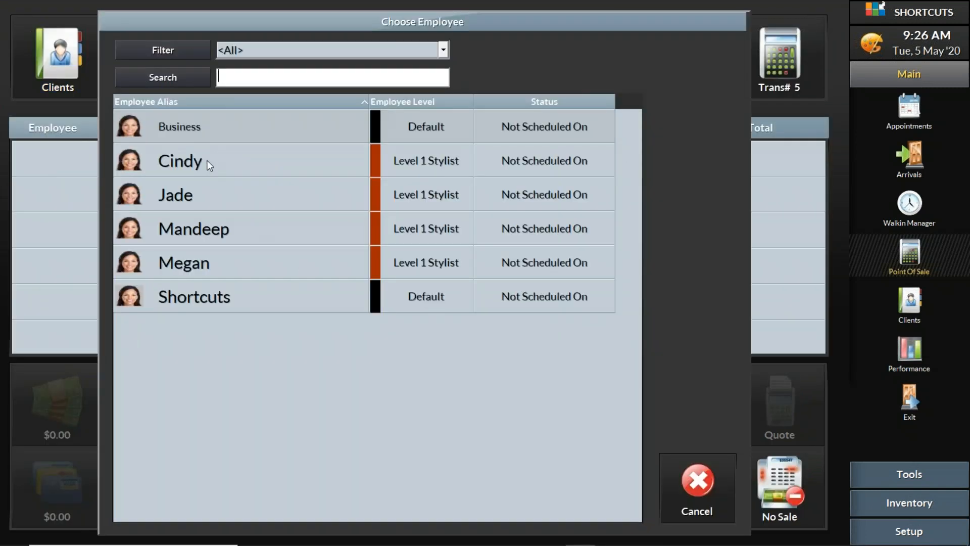
{"action": "left_click", "coordinate": [220, 263]}
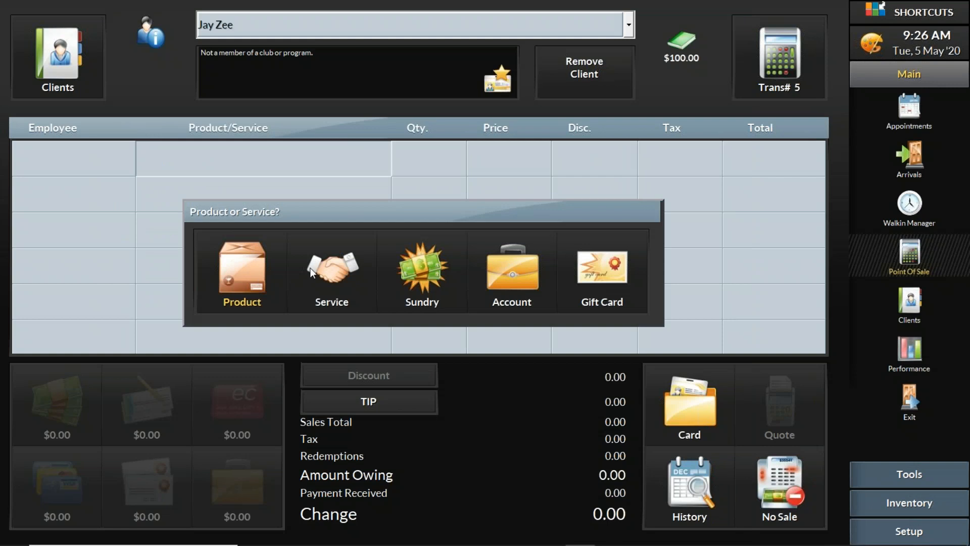
{"action": "left_click", "coordinate": [333, 263]}
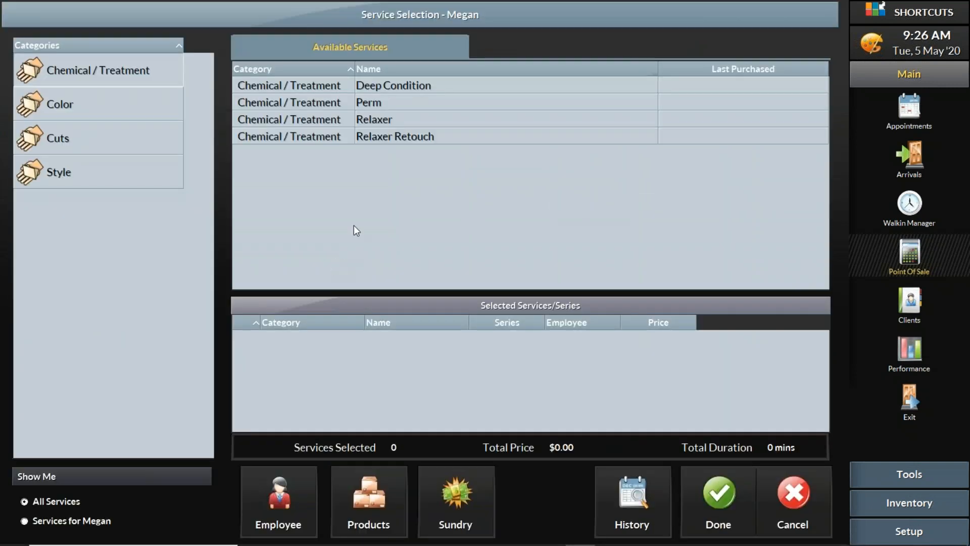
{"action": "left_click", "coordinate": [118, 134]}
{"action": "left_click", "coordinate": [409, 88]}
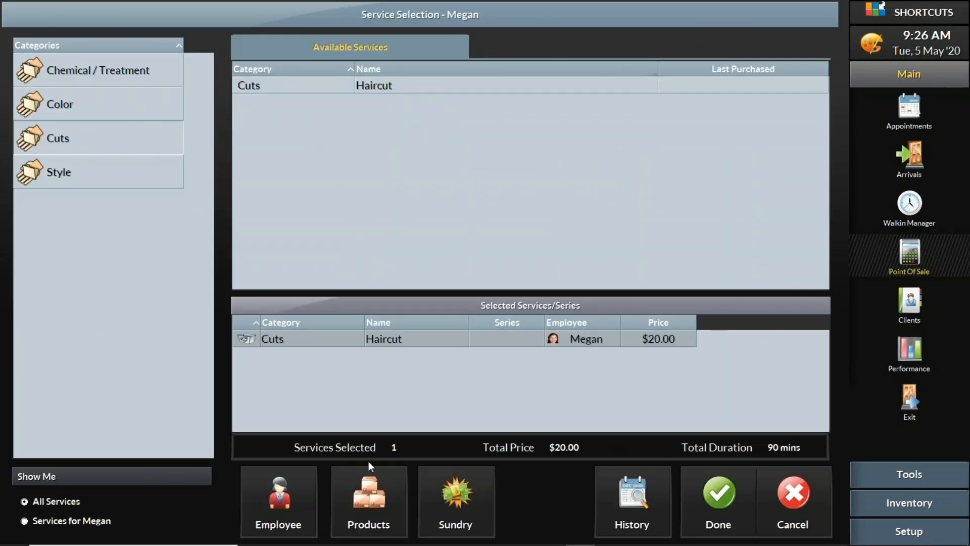
- Add one Paul Mitchell Tea Tree Special Conditioner 10.14oz and one Tea Tree Special Shampoo 10.14oz to the sale
{"action": "left_click", "coordinate": [378, 495]}
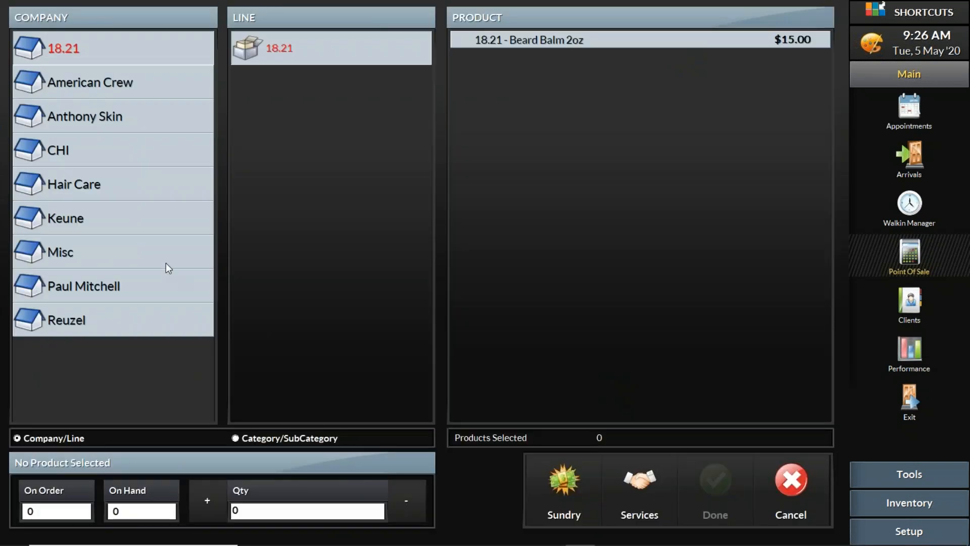
{"action": "left_click", "coordinate": [118, 292]}
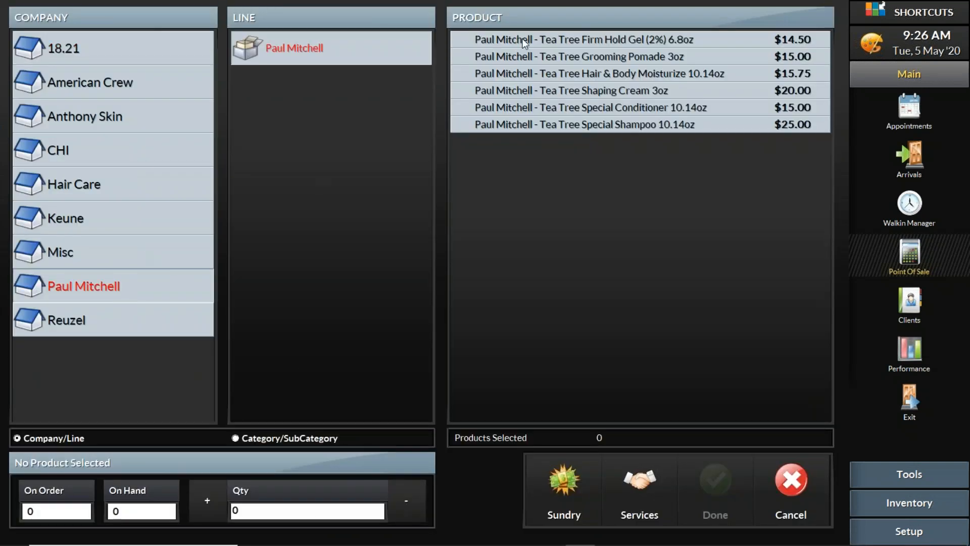
{"action": "left_click", "coordinate": [620, 106]}
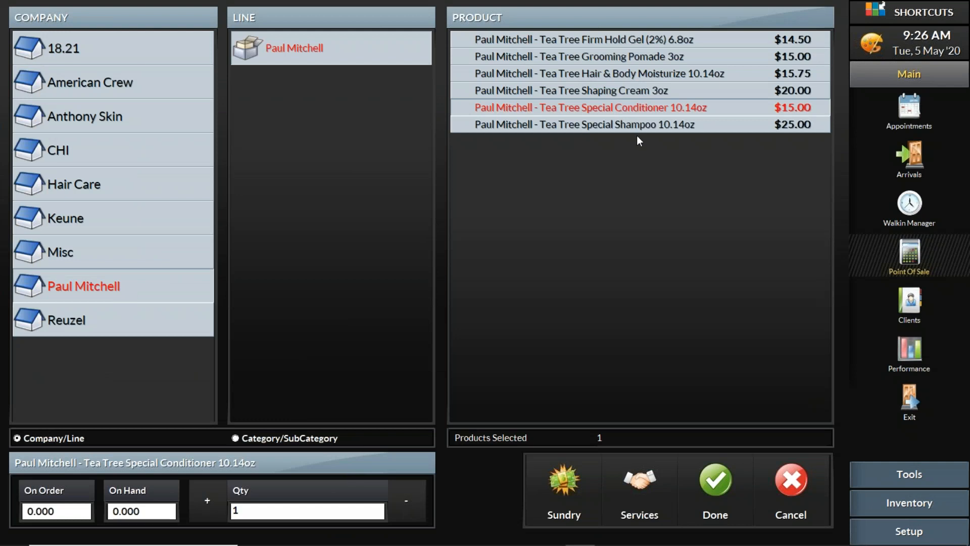
{"action": "left_click", "coordinate": [638, 124]}
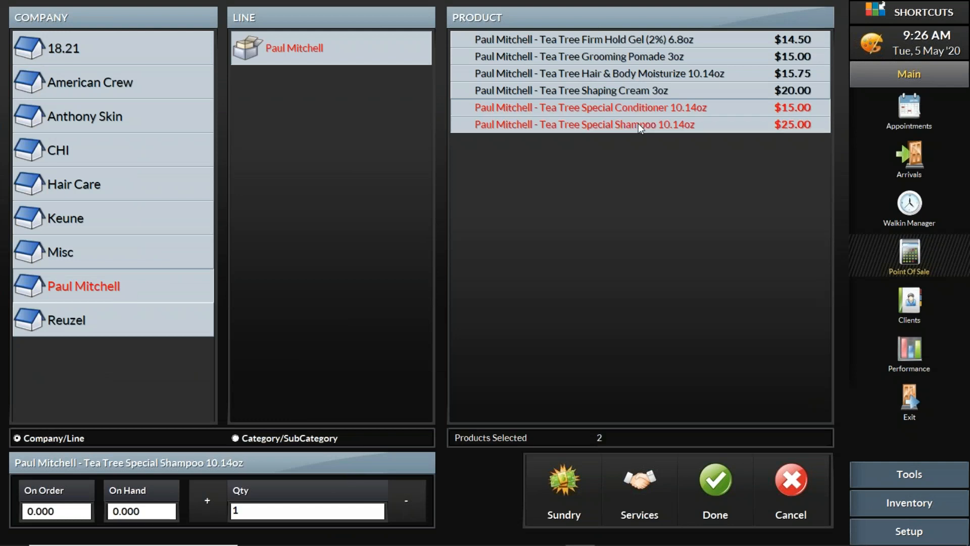
{"action": "left_click", "coordinate": [711, 480]}
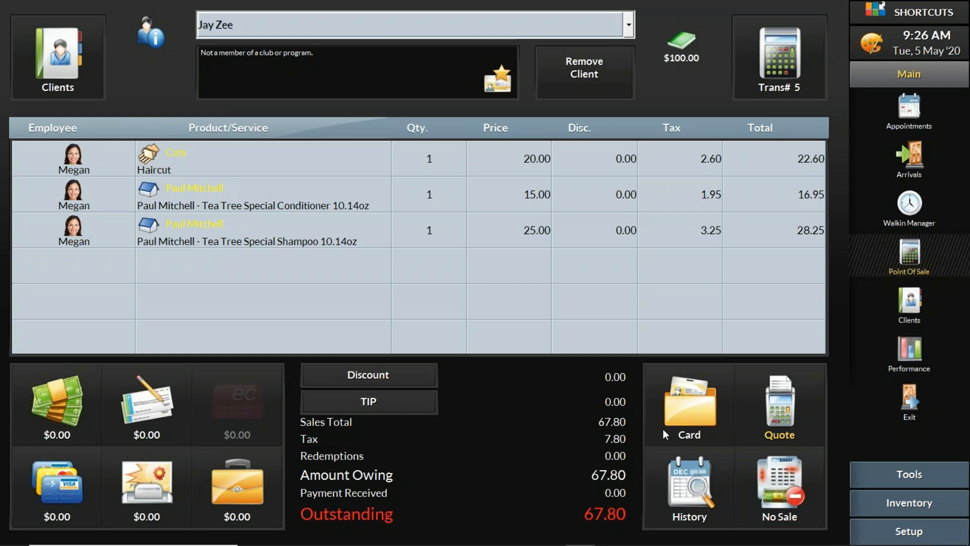
- Charge 67.80 of the sale to the client's account credit
{"action": "left_click", "coordinate": [245, 480]}
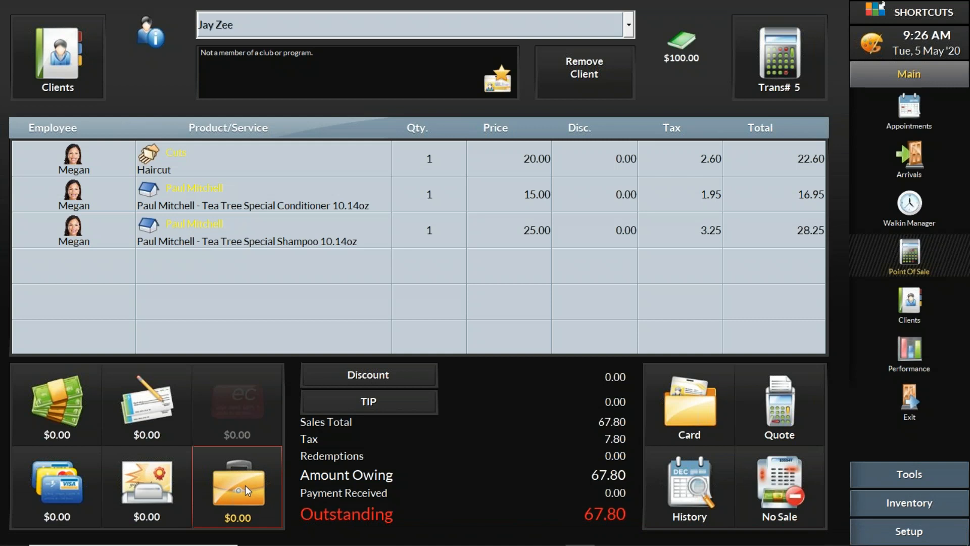
{"action": "left_click", "coordinate": [246, 485]}
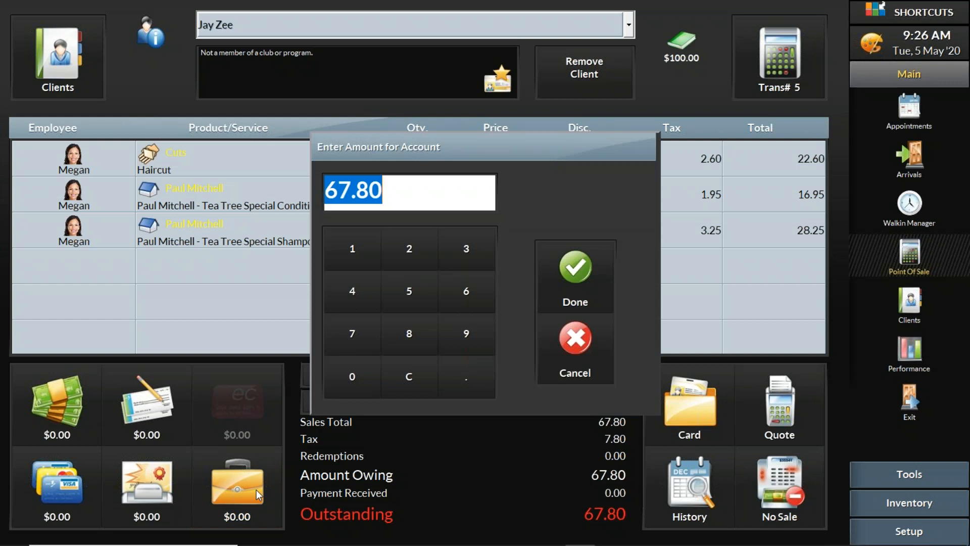
{"action": "type", "text": "50"}
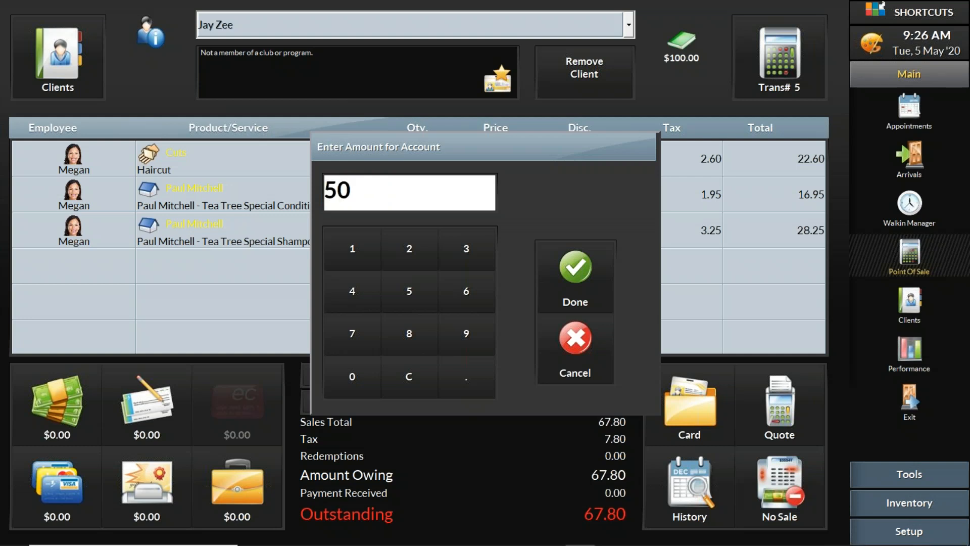
{"action": "key", "text": "BackSpace"}
{"action": "key", "text": "BackSpace"}
{"action": "type", "text": "67.80"}
{"action": "left_click", "coordinate": [577, 264]}
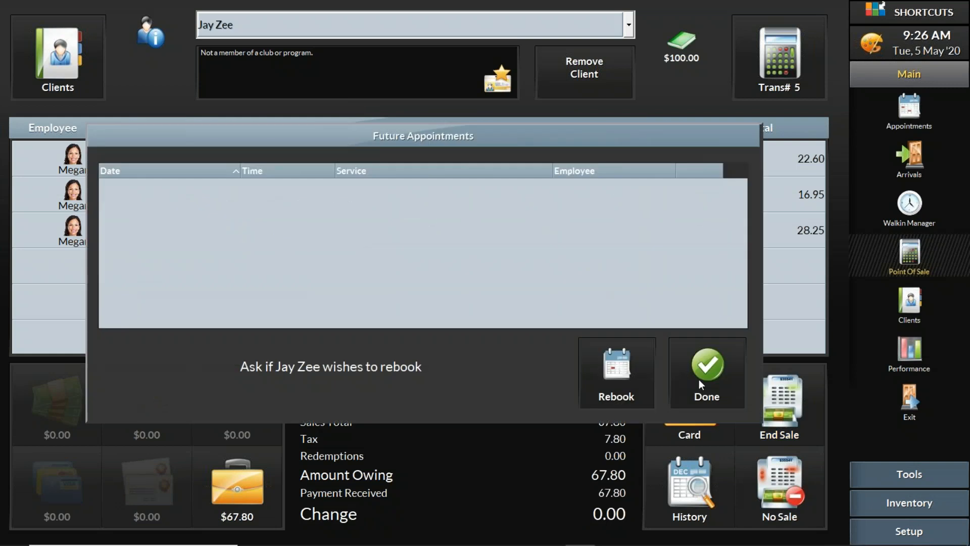
- Skip rebooking the client, end the sale and acknowledge the inventory levels
{"action": "left_click", "coordinate": [701, 378]}
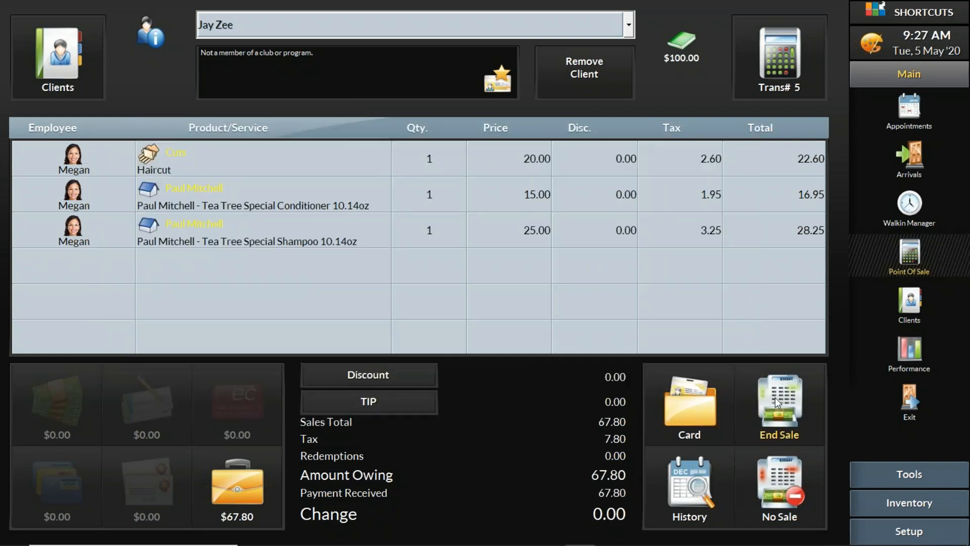
{"action": "left_click", "coordinate": [777, 402]}
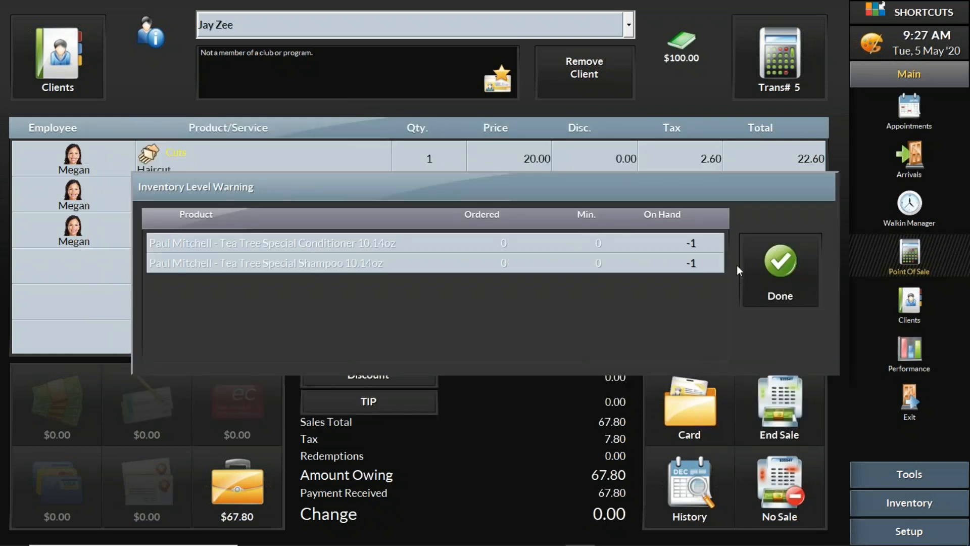
{"action": "left_click", "coordinate": [776, 260]}
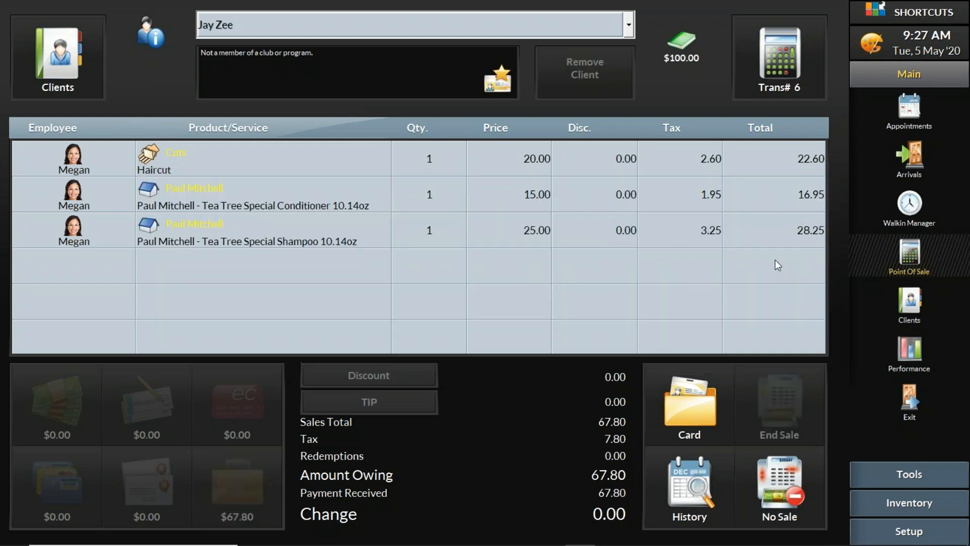
- Reselect the client and check the remaining account credit in the client summary and on the sale screen
{"action": "left_click", "coordinate": [57, 56]}
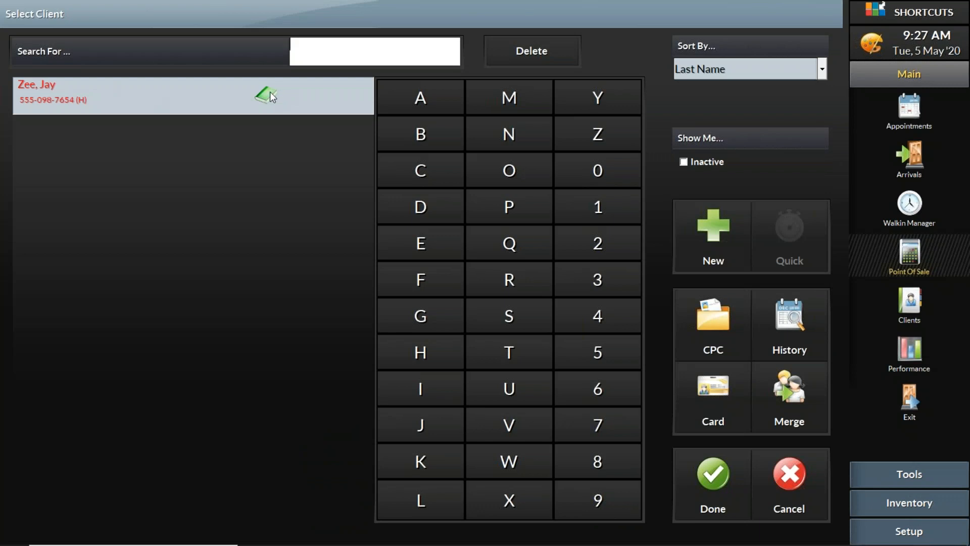
{"action": "left_click", "coordinate": [96, 92]}
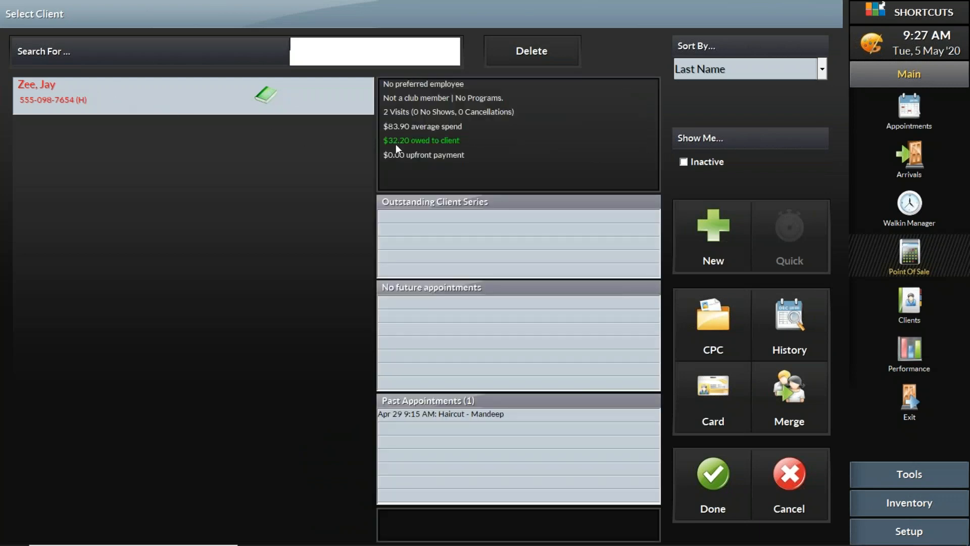
{"action": "left_click", "coordinate": [707, 476]}
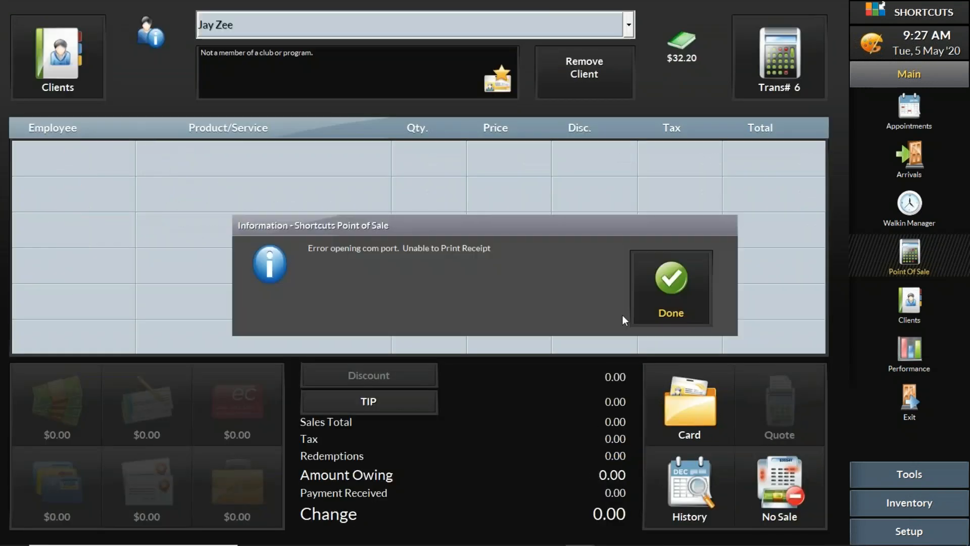
{"action": "left_click", "coordinate": [672, 273]}
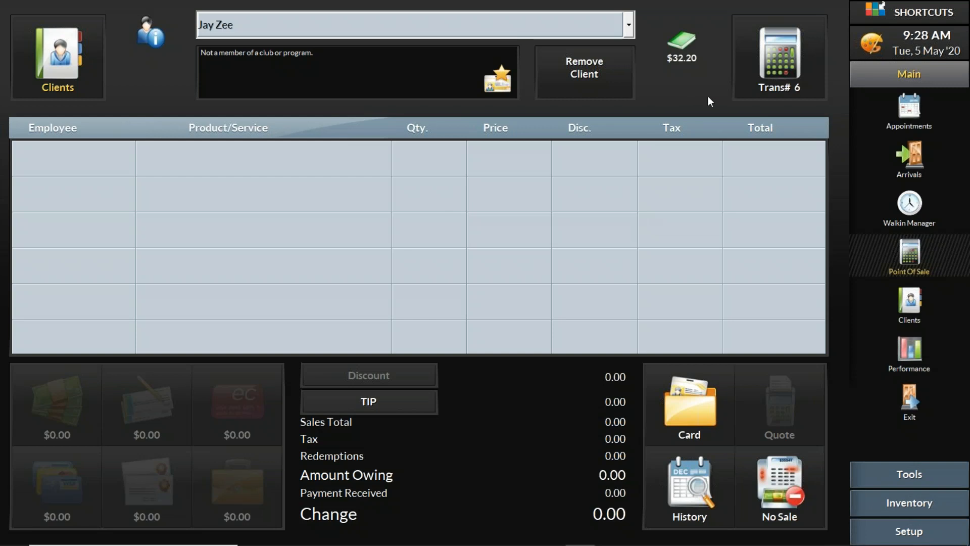
- Start the End of Day Wizard from the day's transactions and proceed with register HBNB048 selected for balancing
{"action": "left_click", "coordinate": [751, 64]}
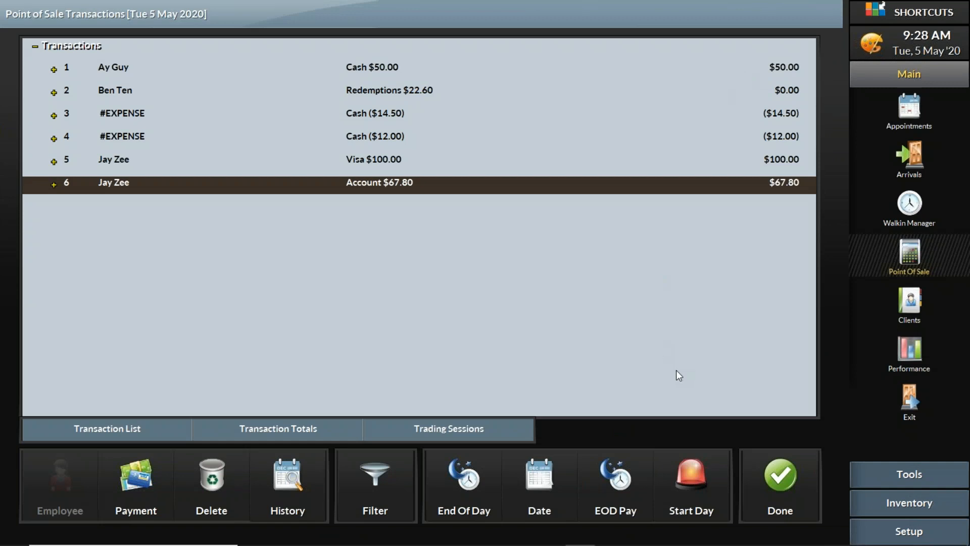
{"action": "left_click", "coordinate": [475, 487]}
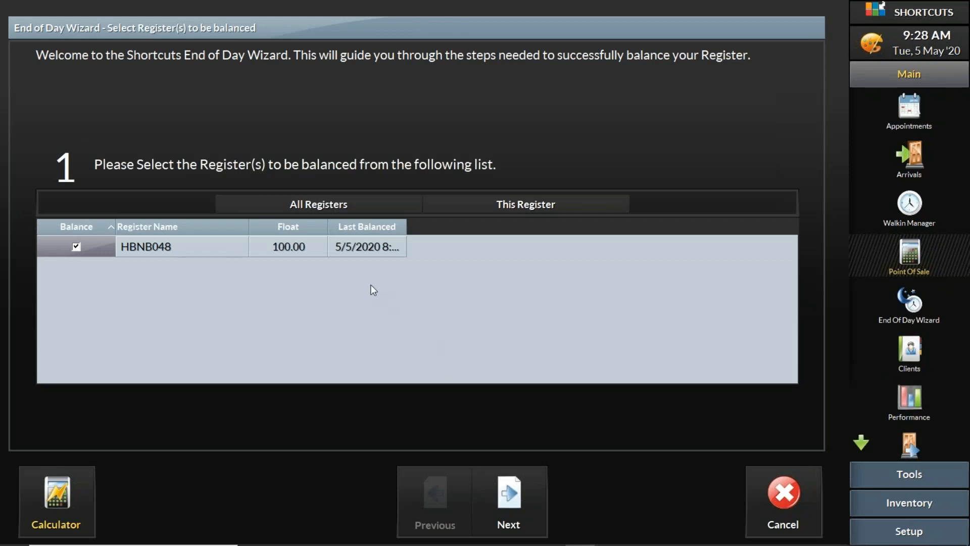
{"action": "left_click", "coordinate": [521, 480]}
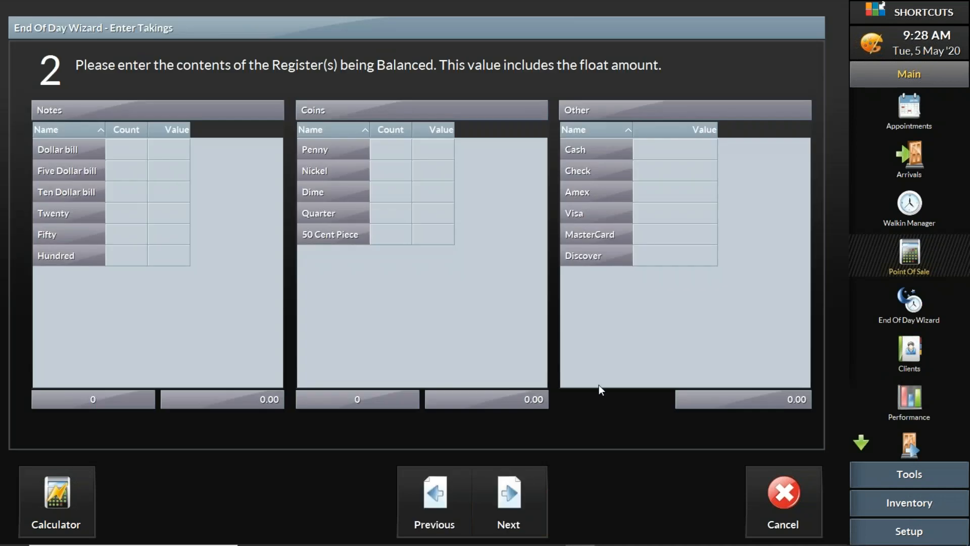
- Enter register takings of 200 cash and 100 Visa, proceed to the balance results and adjust the count and expected column widths
{"action": "left_click", "coordinate": [683, 153]}
{"action": "left_click", "coordinate": [685, 151]}
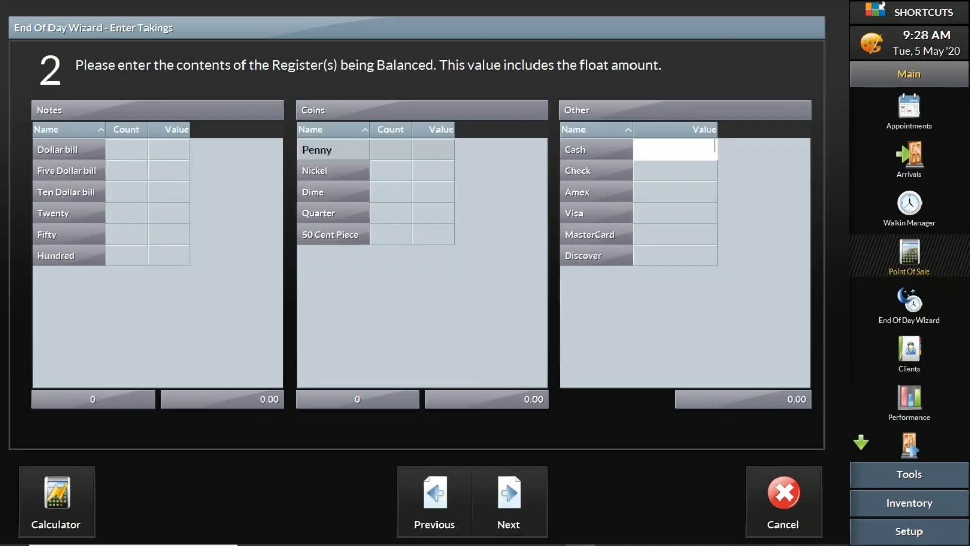
{"action": "type", "text": "200"}
{"action": "left_click", "coordinate": [696, 213]}
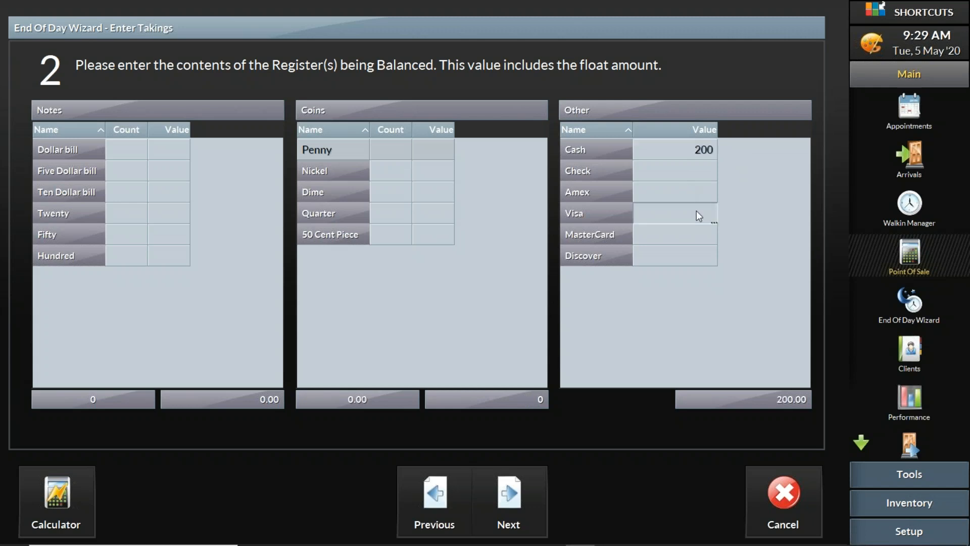
{"action": "left_click", "coordinate": [696, 212]}
{"action": "type", "text": "100"}
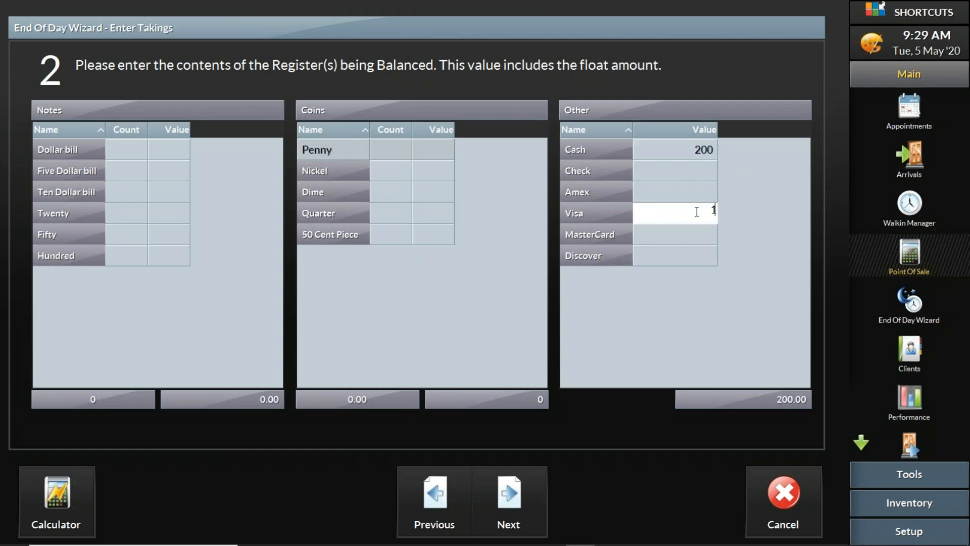
{"action": "left_click", "coordinate": [506, 497]}
{"action": "left_click", "coordinate": [640, 284]}
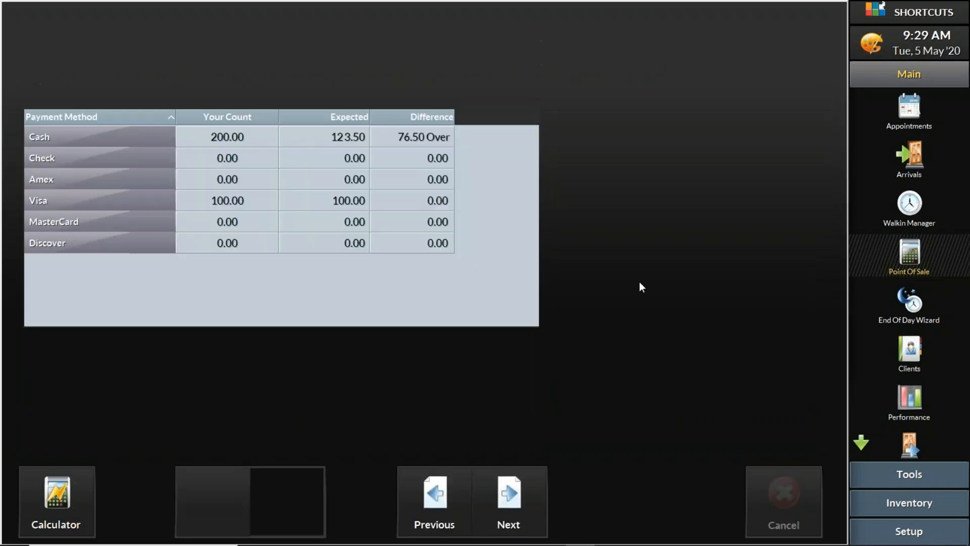
{"action": "mouse_move", "coordinate": [281, 117]}
{"action": "left_mouse_down"}
{"action": "mouse_move", "coordinate": [263, 118]}
{"action": "mouse_move", "coordinate": [283, 119]}
{"action": "left_mouse_up"}
{"action": "left_click_drag", "start_coordinate": [372, 117], "coordinate": [340, 121]}
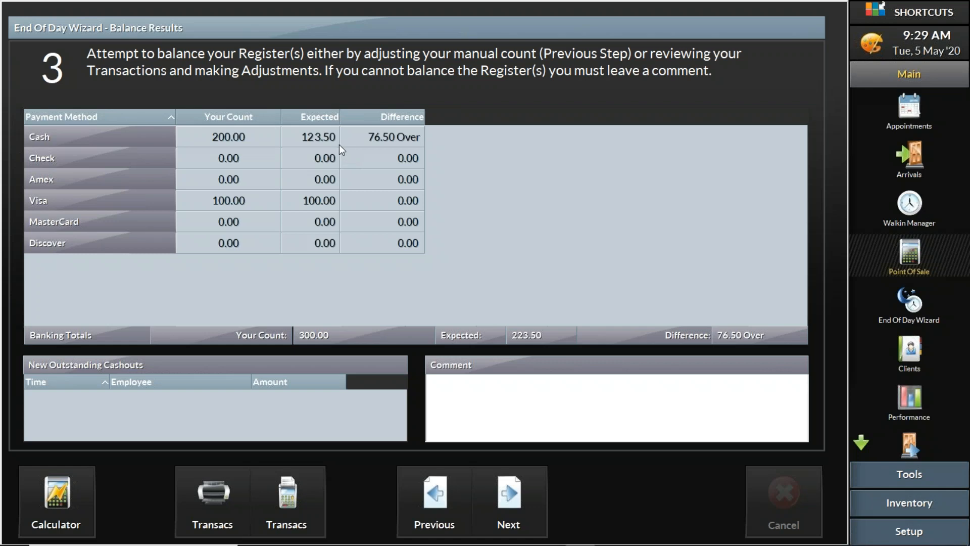
- Return to the takings, correct the cash amount to 123.50 and proceed to the balance results again
{"action": "left_click", "coordinate": [428, 485]}
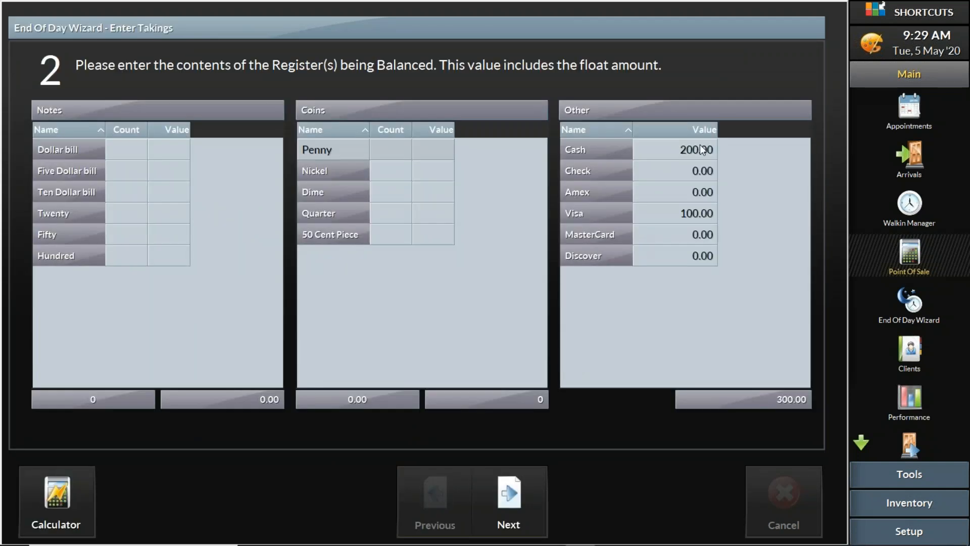
{"action": "left_click", "coordinate": [706, 152]}
{"action": "type", "text": "1"}
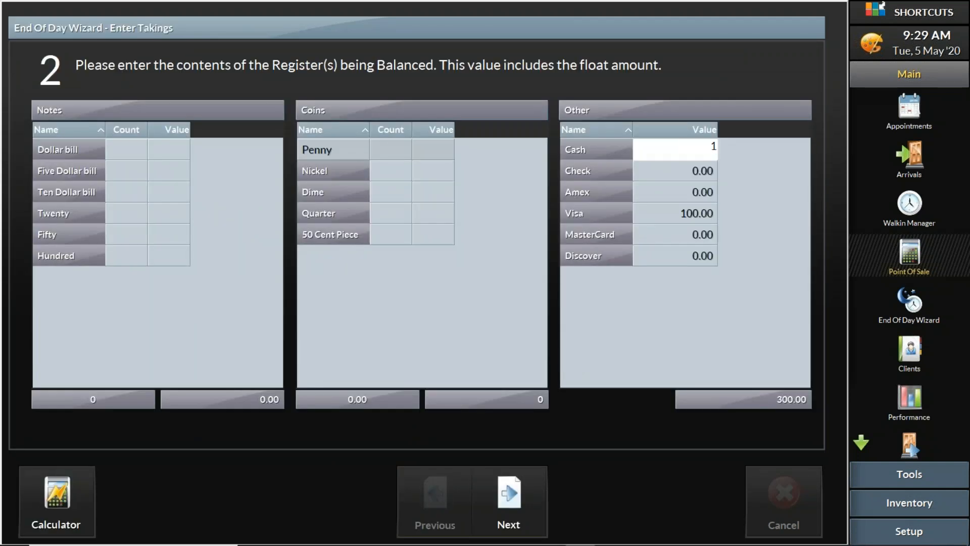
{"action": "type", "text": "23.50"}
{"action": "left_click", "coordinate": [506, 495]}
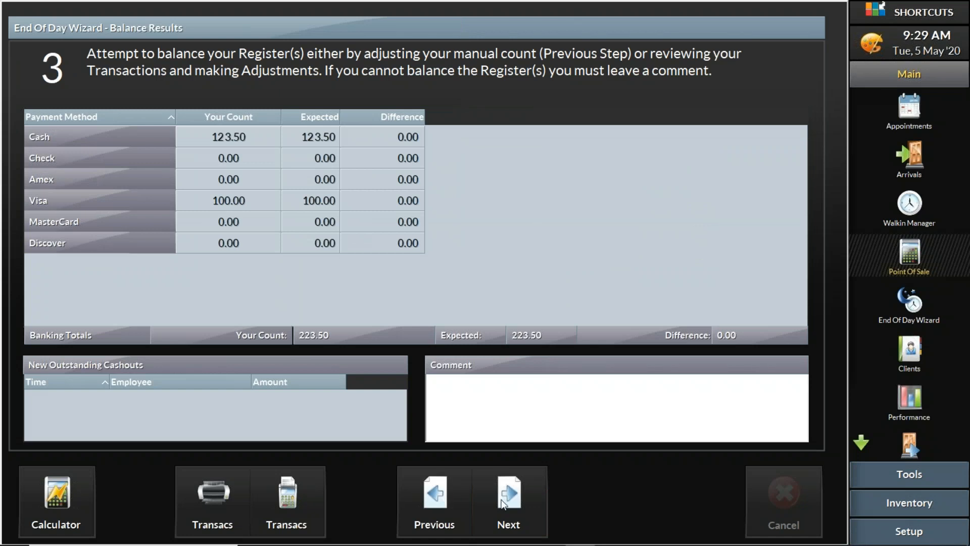
- Accept the balanced results, keep the register float at 100.00 and finish the End of Day Wizard
{"action": "left_click", "coordinate": [514, 502]}
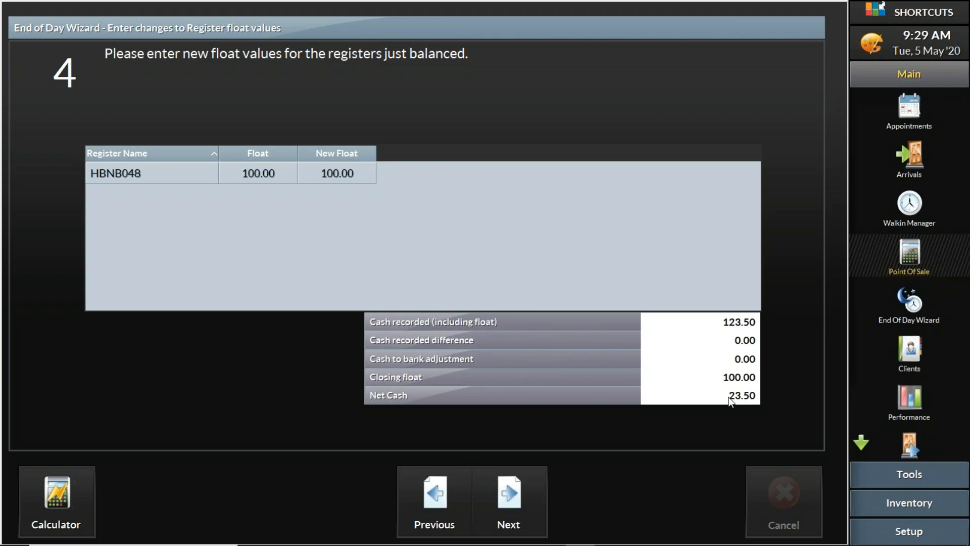
{"action": "left_click", "coordinate": [501, 495]}
{"action": "left_click", "coordinate": [527, 481]}
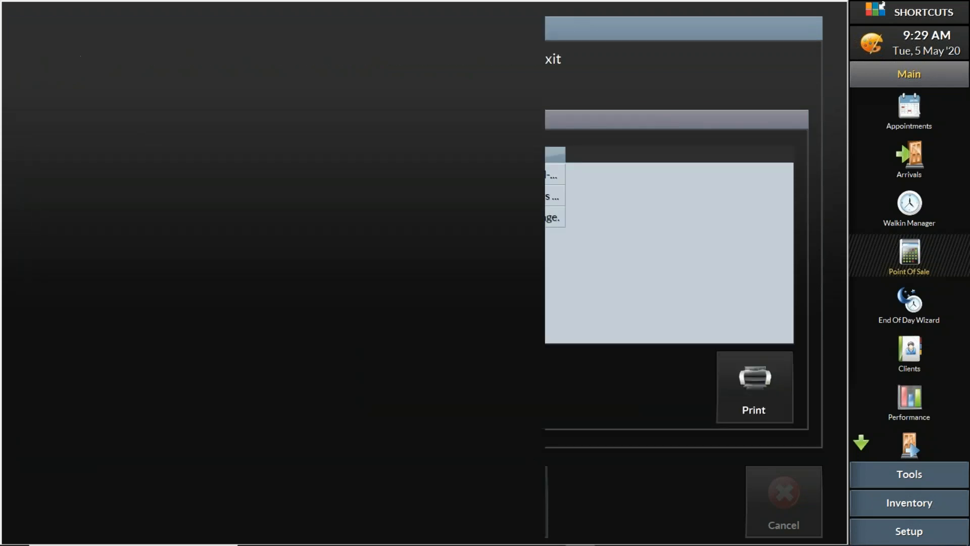
{"action": "left_click", "coordinate": [773, 478]}
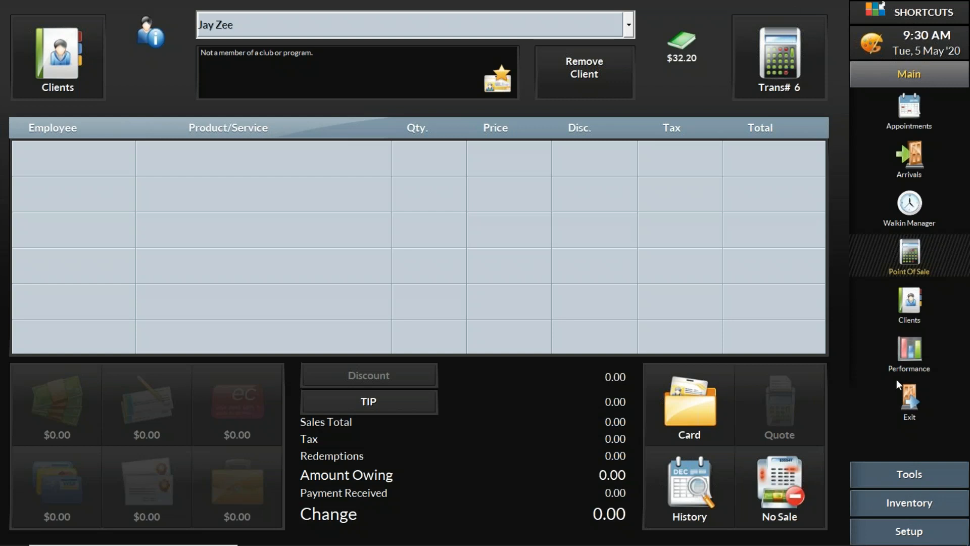
- Open the inventory product list and expand the American Crew company and its product line
{"action": "left_click", "coordinate": [917, 505]}
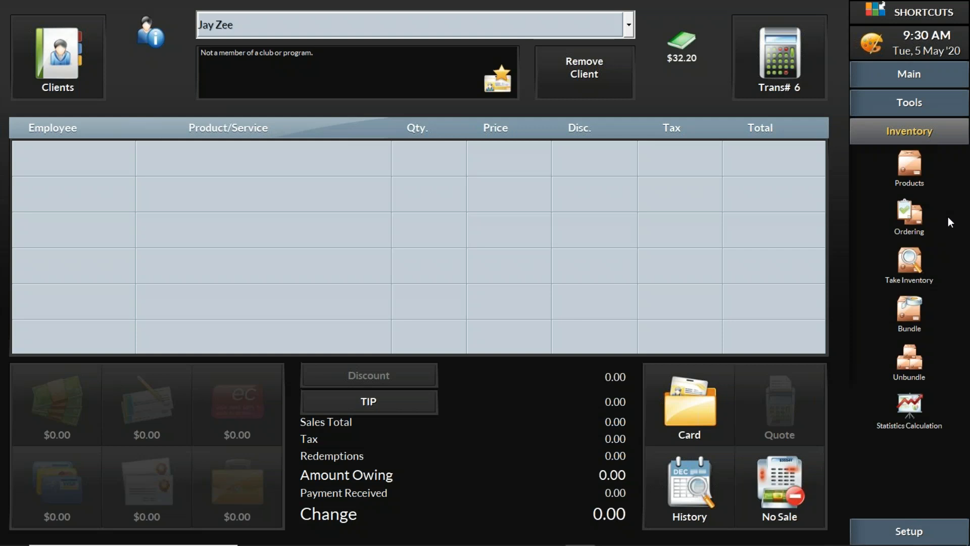
{"action": "left_click", "coordinate": [915, 161]}
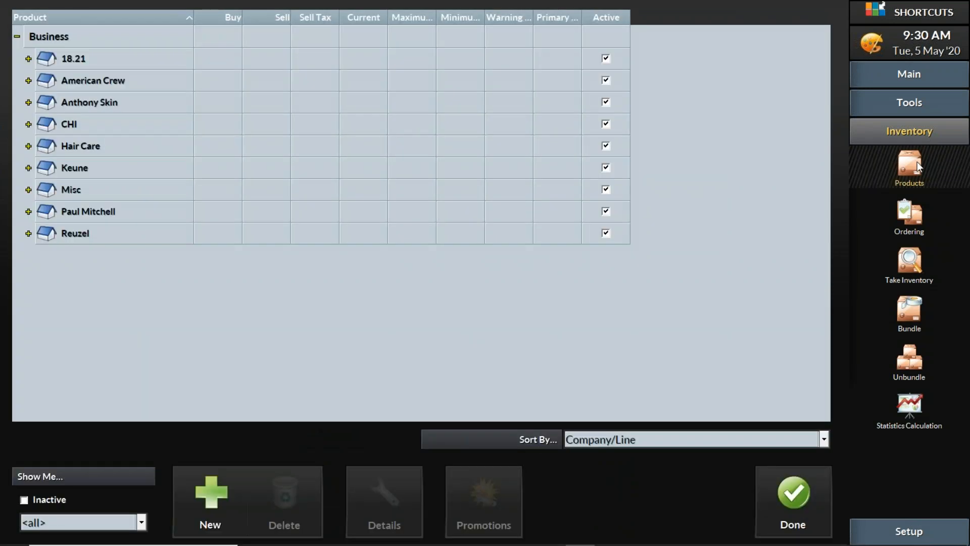
{"action": "left_click", "coordinate": [28, 80]}
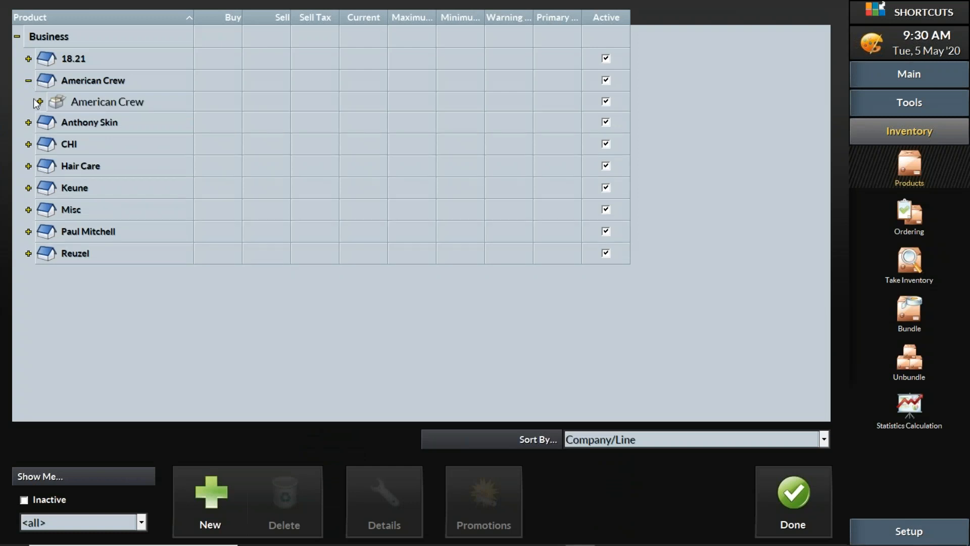
{"action": "left_click", "coordinate": [39, 102]}
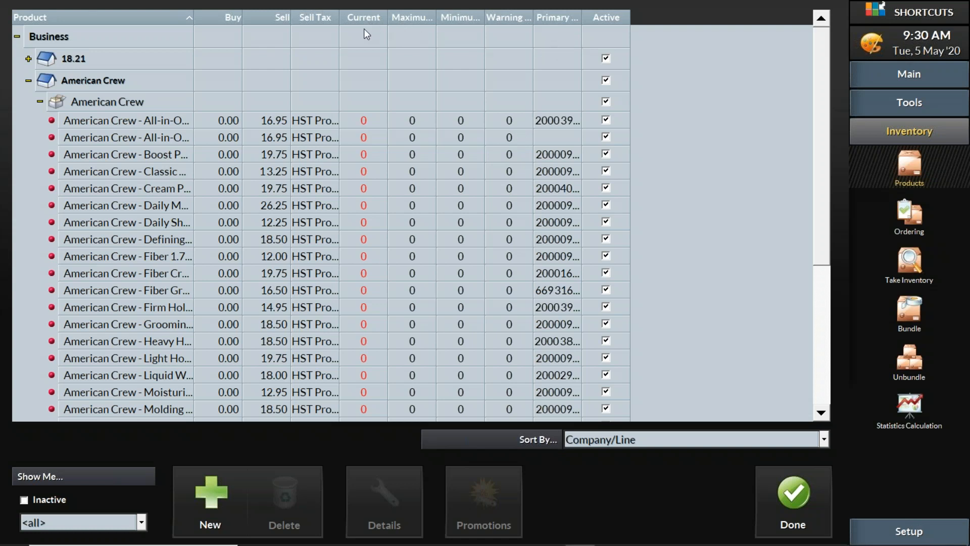
- Widen the Sell Tax column and add the Retail property column to the product list
{"action": "left_click_drag", "start_coordinate": [341, 18], "coordinate": [397, 14]}
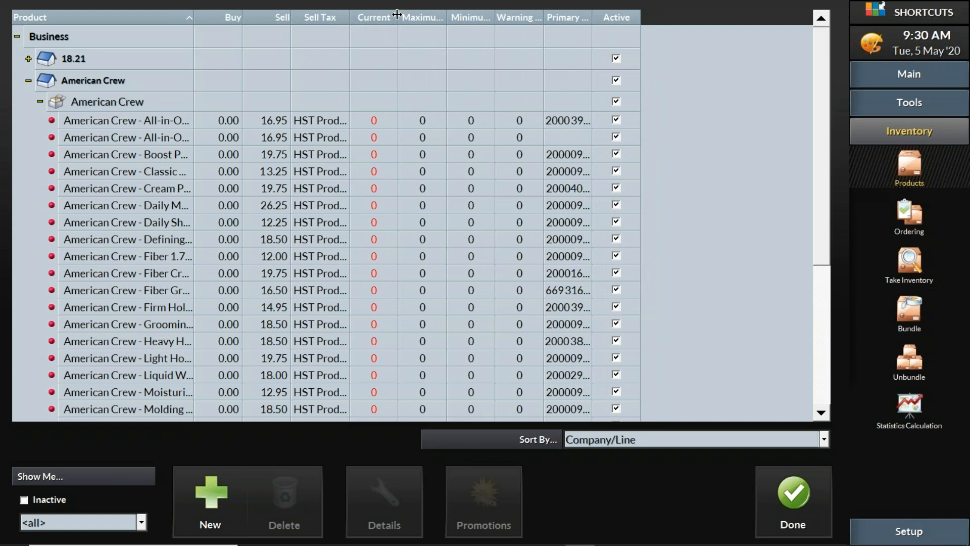
{"action": "right_click", "coordinate": [379, 18]}
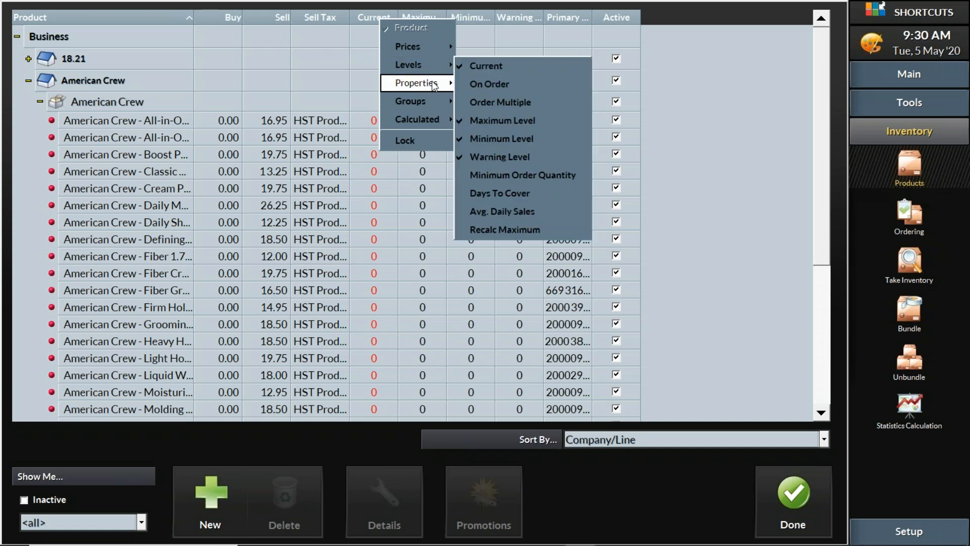
{"action": "mouse_move", "coordinate": [436, 86]}
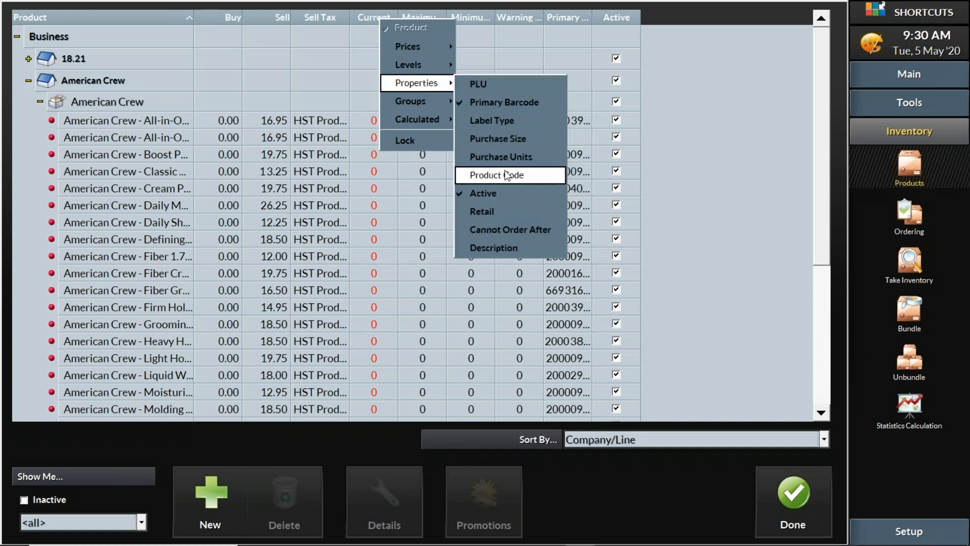
{"action": "left_click", "coordinate": [500, 212]}
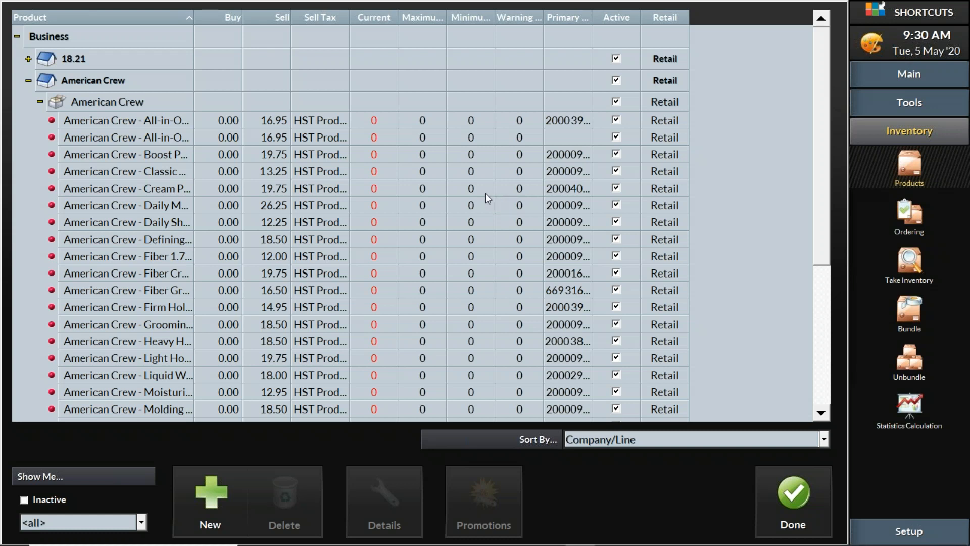
- Add a product named All-In-One Conditioner 2L to the American Crew line
{"action": "left_click", "coordinate": [104, 102]}
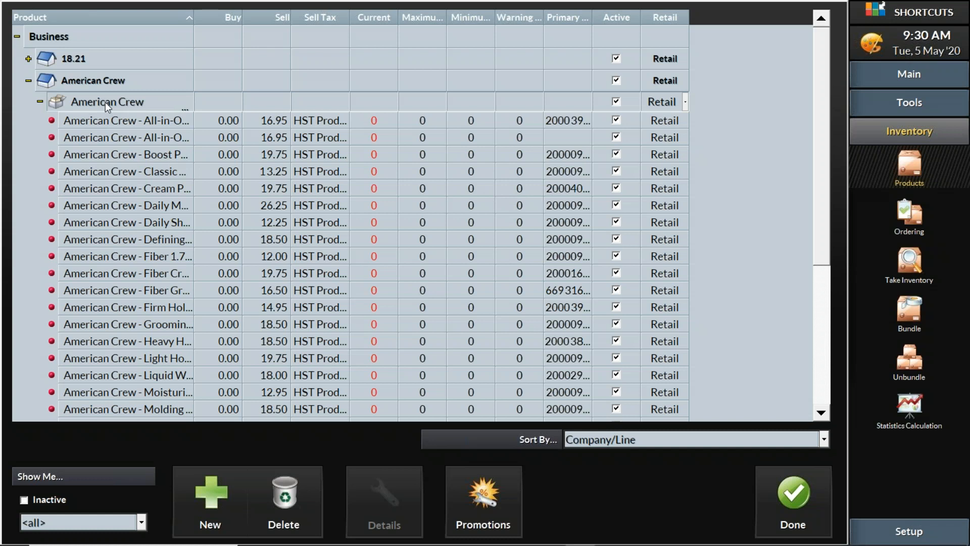
{"action": "left_click", "coordinate": [222, 489]}
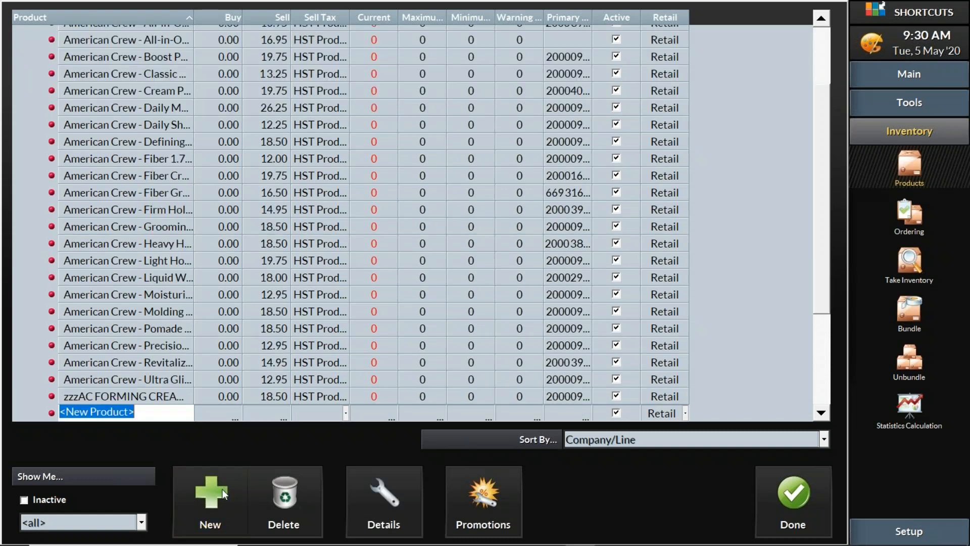
{"action": "type", "text": "All-"}
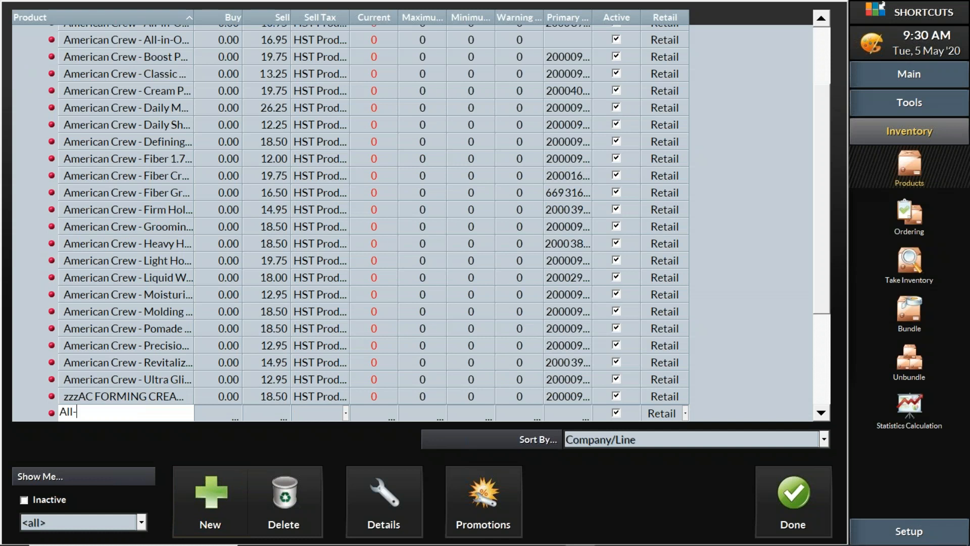
{"action": "type", "text": "In-One Conditioner 2L"}
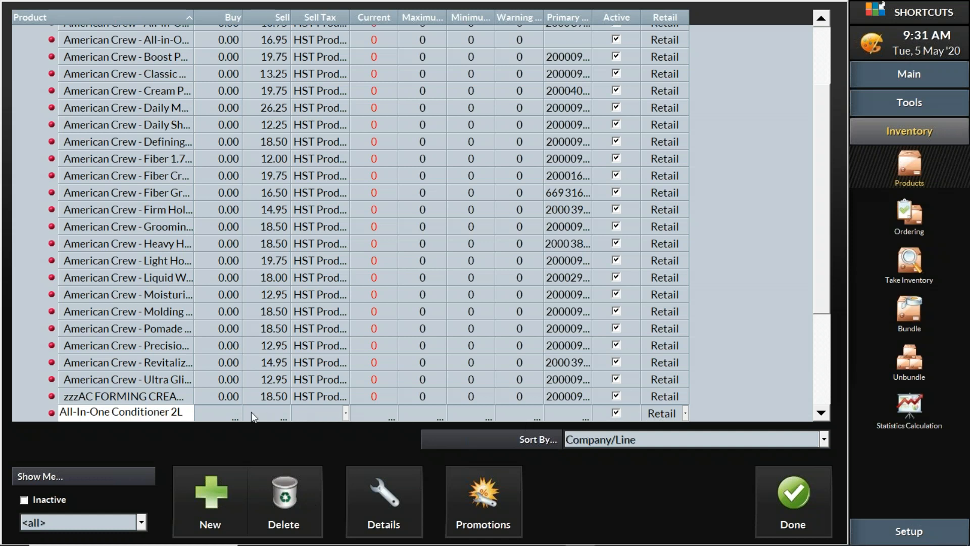
- Set the new conditioner's buy price to 30, mark it as Professional and save it
{"action": "left_click", "coordinate": [232, 412]}
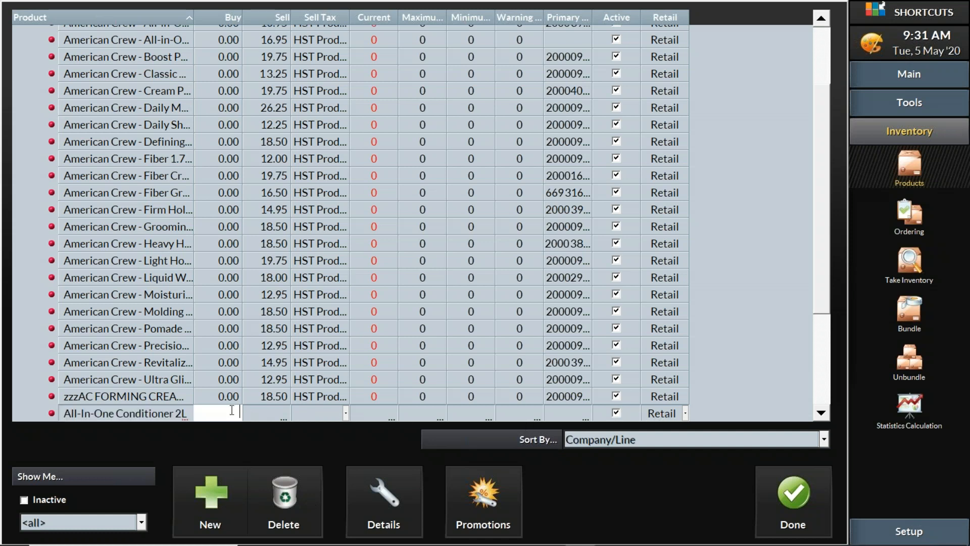
{"action": "type", "text": "30"}
{"action": "left_click", "coordinate": [267, 411]}
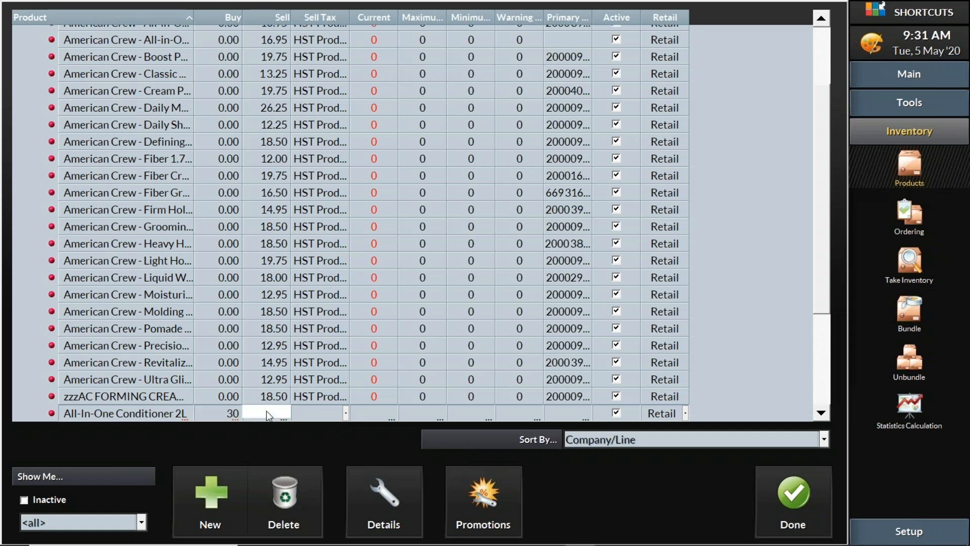
{"action": "left_click", "coordinate": [665, 416]}
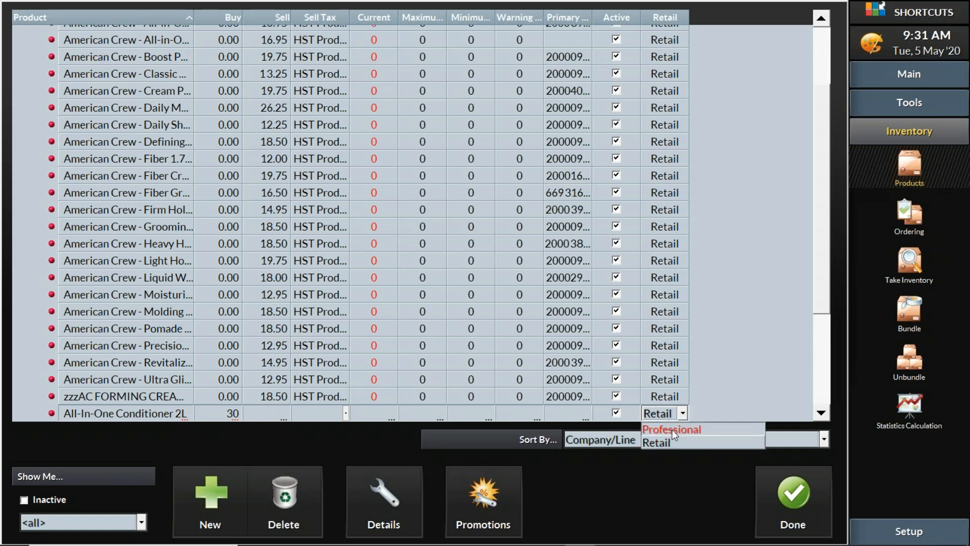
{"action": "left_click", "coordinate": [672, 430]}
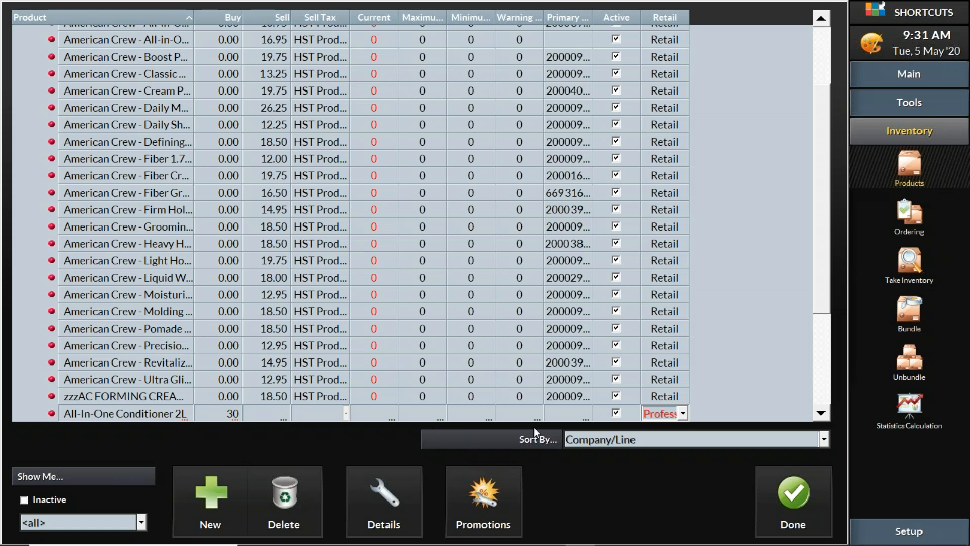
{"action": "key", "text": "Return"}
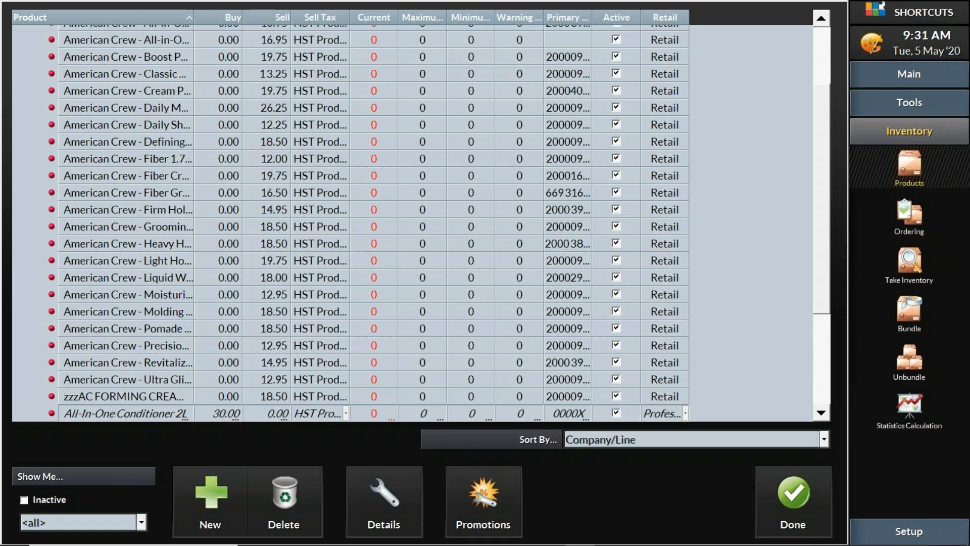
{"action": "left_click", "coordinate": [661, 418]}
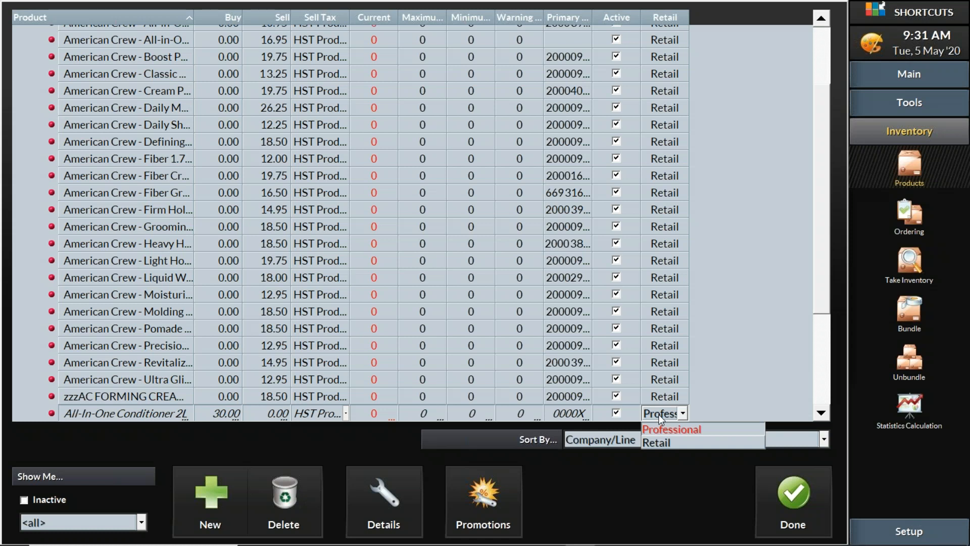
{"action": "left_click", "coordinate": [662, 429]}
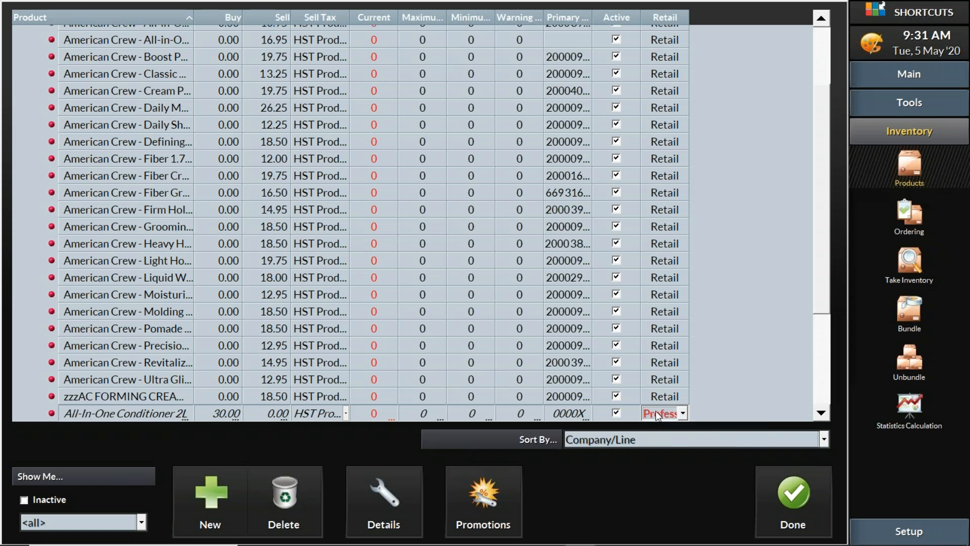
- Collapse the American Crew product line and select the American Crew company
{"action": "scroll", "coordinate": [150, 292], "scroll_direction": "down", "scroll_amount": 2}
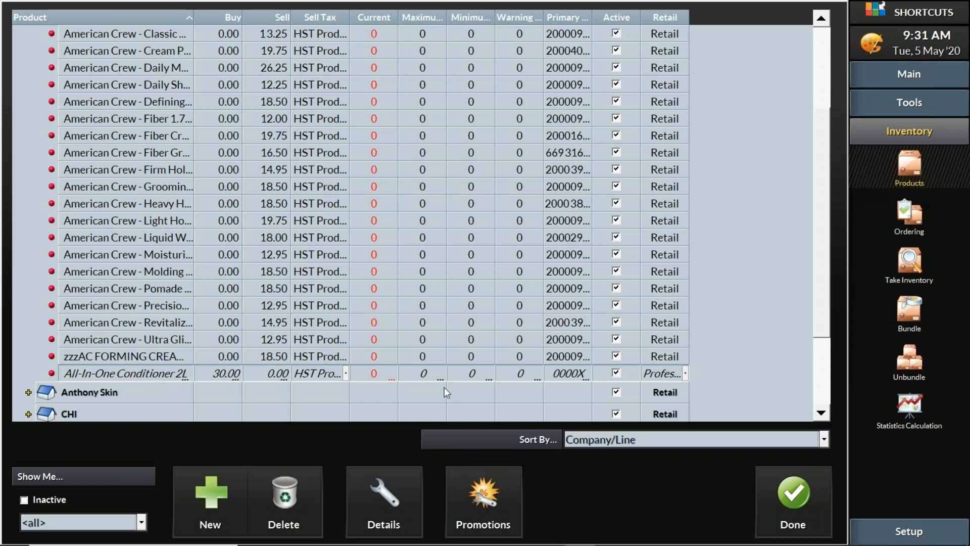
{"action": "scroll", "coordinate": [416, 300], "scroll_direction": "up", "scroll_amount": 3}
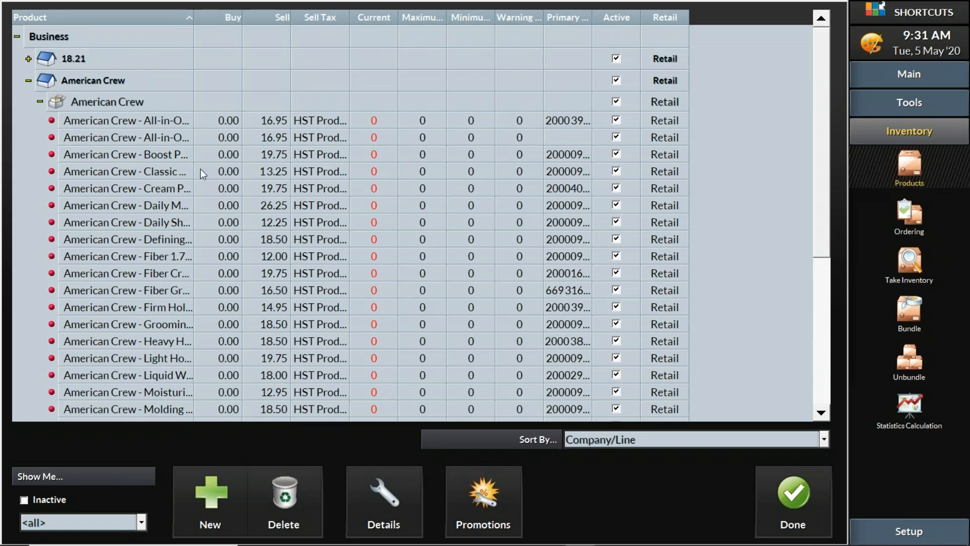
{"action": "left_click", "coordinate": [40, 102]}
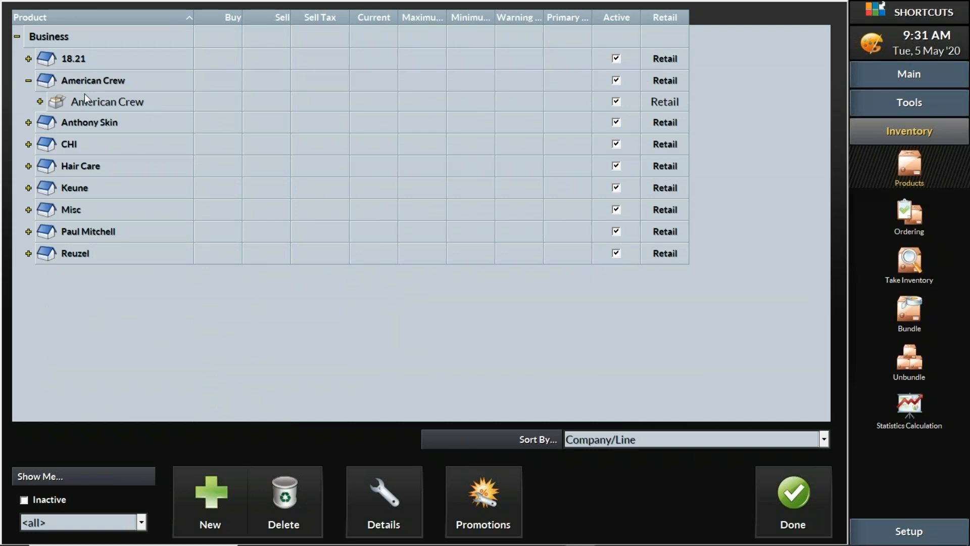
{"action": "left_click", "coordinate": [87, 81]}
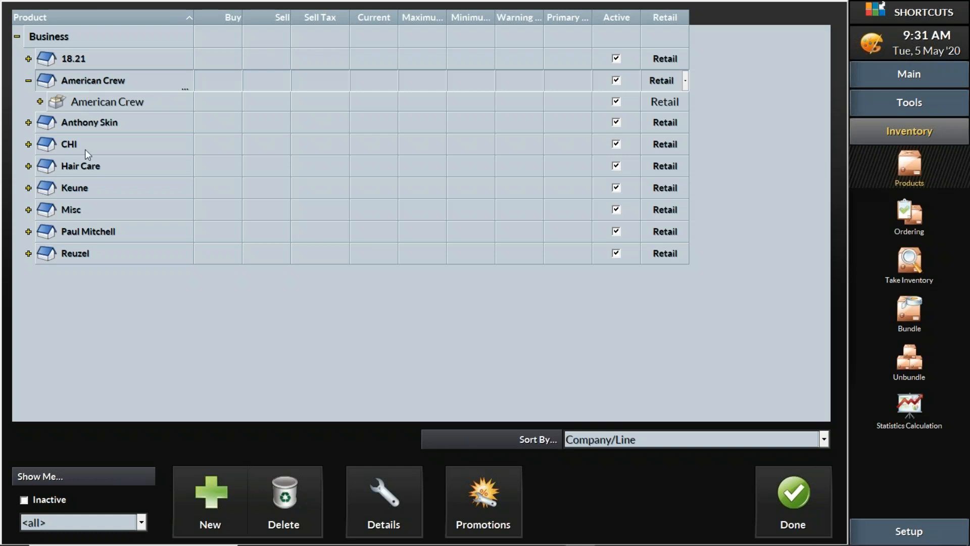
- Expand the Paul Mitchell company and add a product line named Color to it
{"action": "left_click", "coordinate": [28, 231]}
{"action": "left_click", "coordinate": [89, 232]}
{"action": "left_click", "coordinate": [218, 507]}
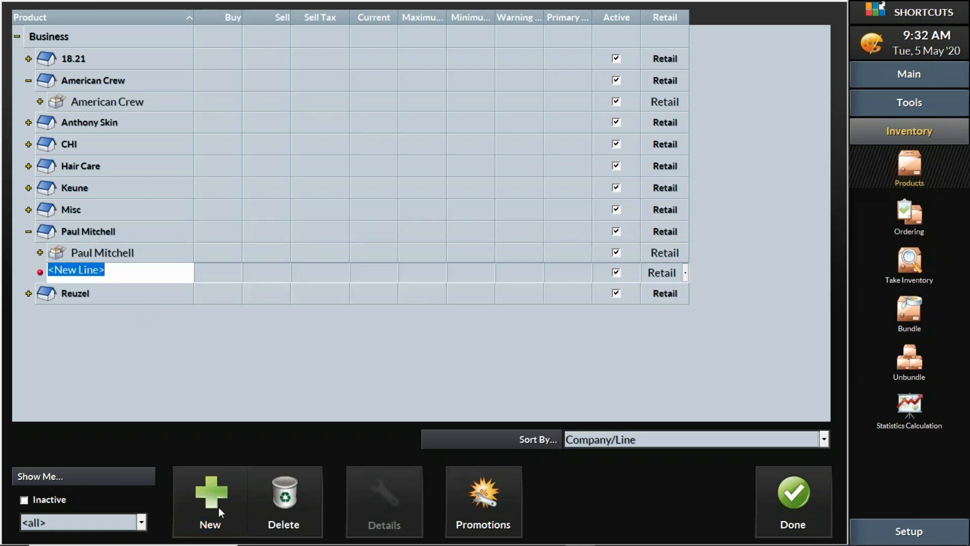
{"action": "type", "text": "Color"}
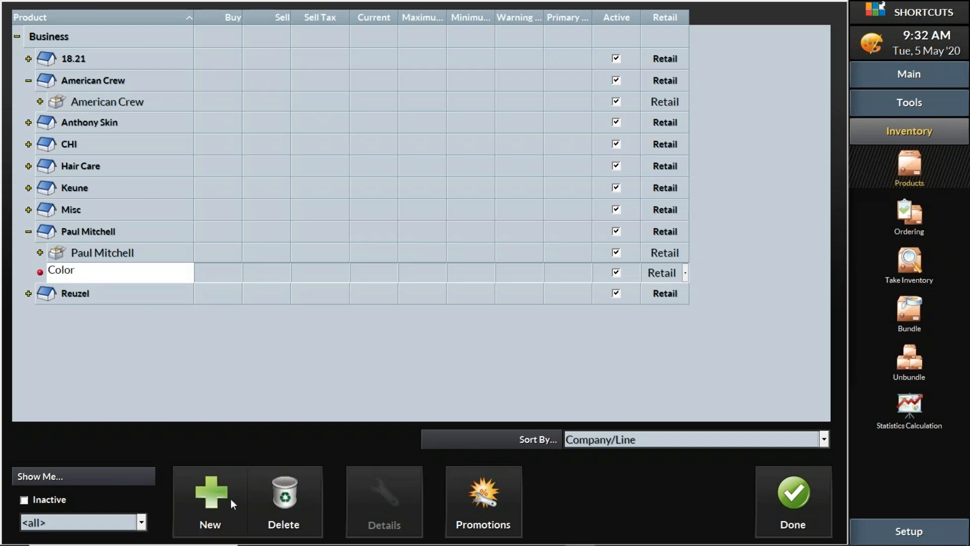
{"action": "left_click", "coordinate": [183, 346]}
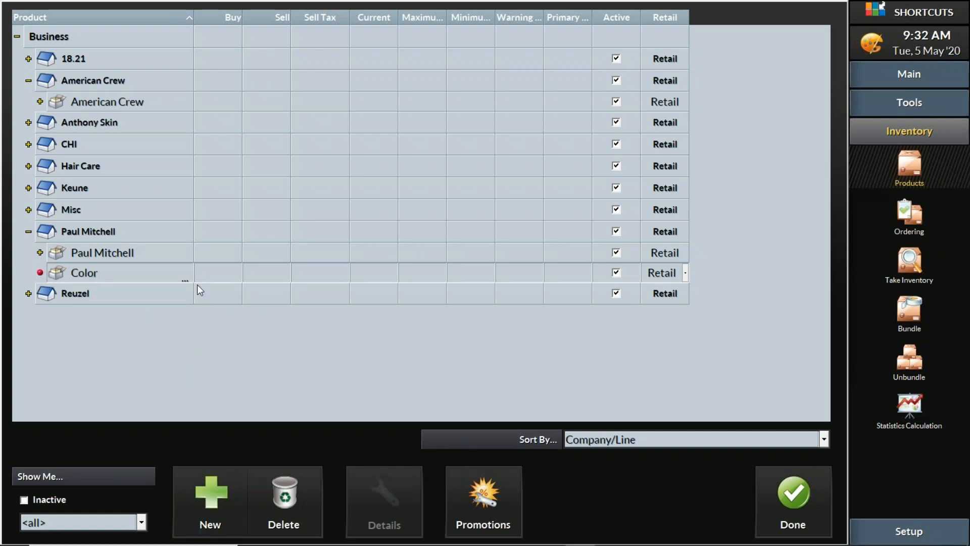
- Mark the Color line as Professional and apply the setting to all products under it
{"action": "left_click", "coordinate": [656, 272]}
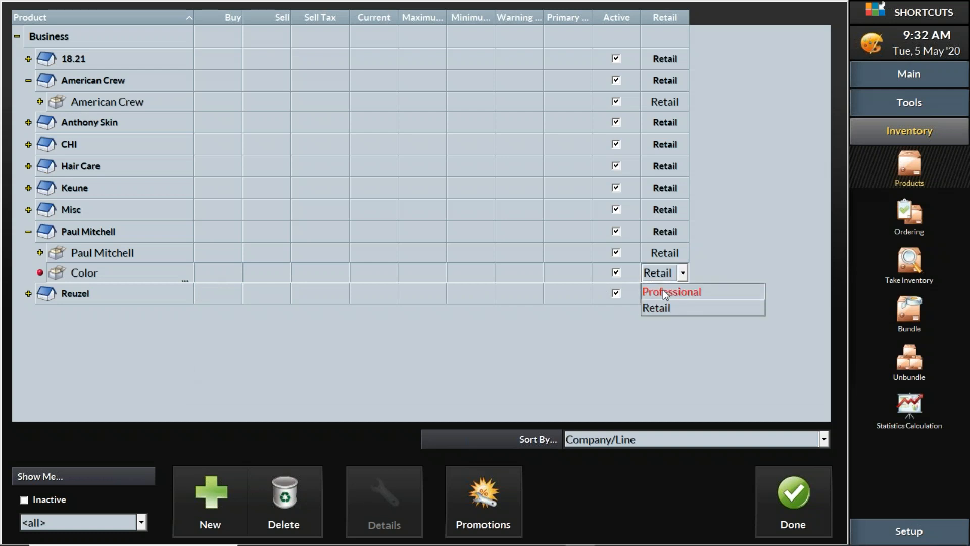
{"action": "left_click", "coordinate": [664, 292]}
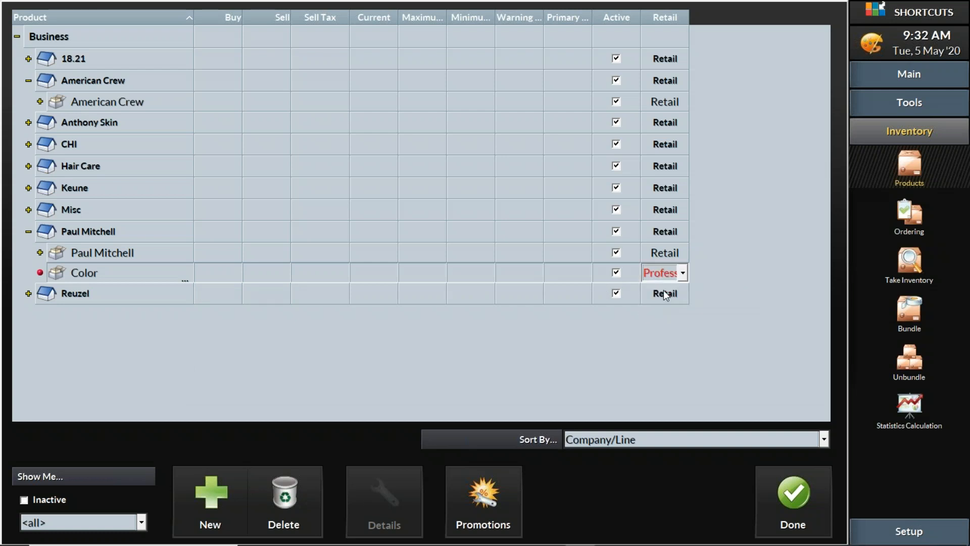
{"action": "left_click", "coordinate": [75, 273]}
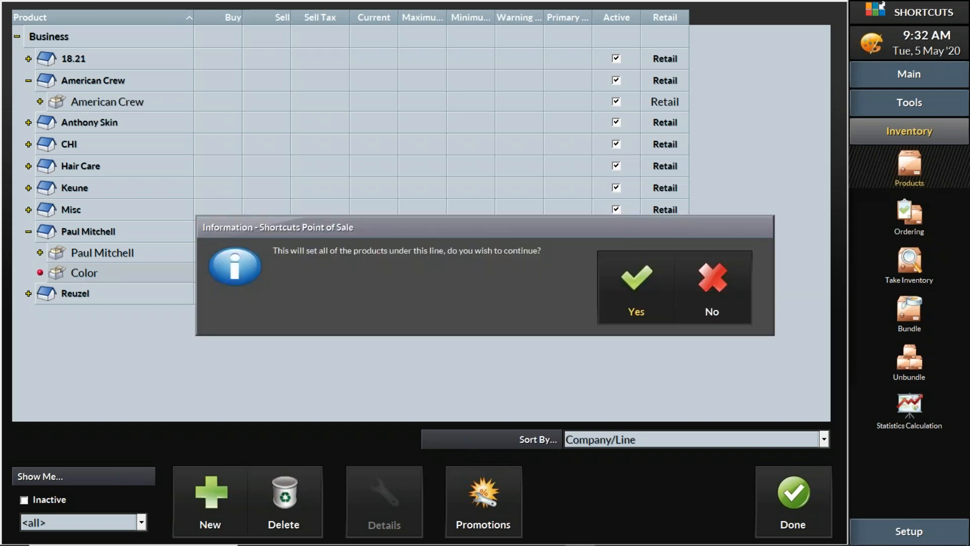
{"action": "left_click", "coordinate": [639, 298]}
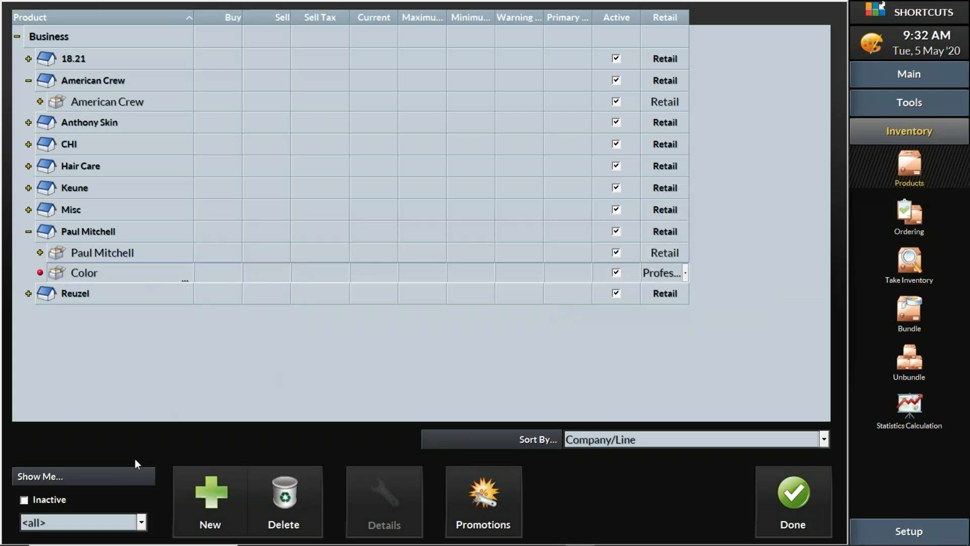
- Add a product named 2.44 to the Color line with the primary code 234454567 and save it
{"action": "left_click", "coordinate": [212, 499]}
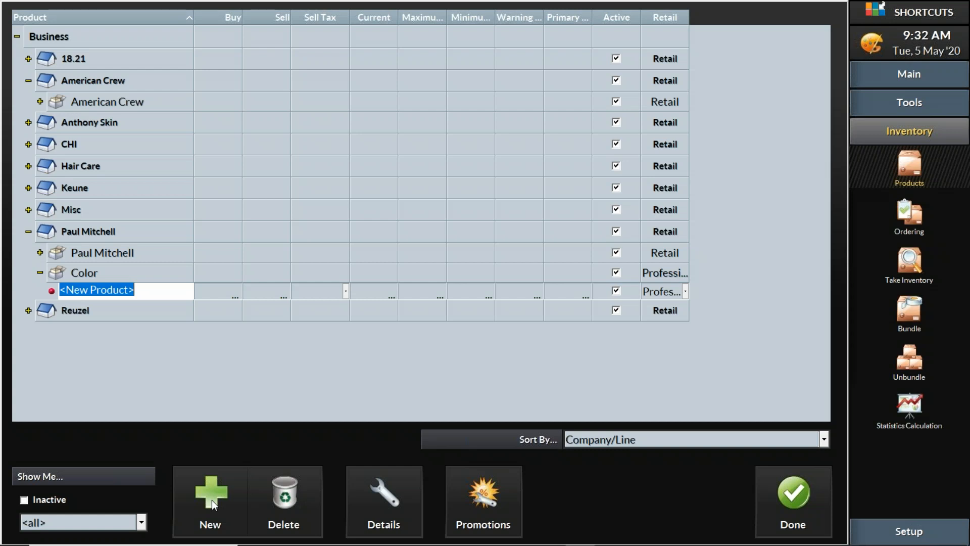
{"action": "type", "text": "2.44"}
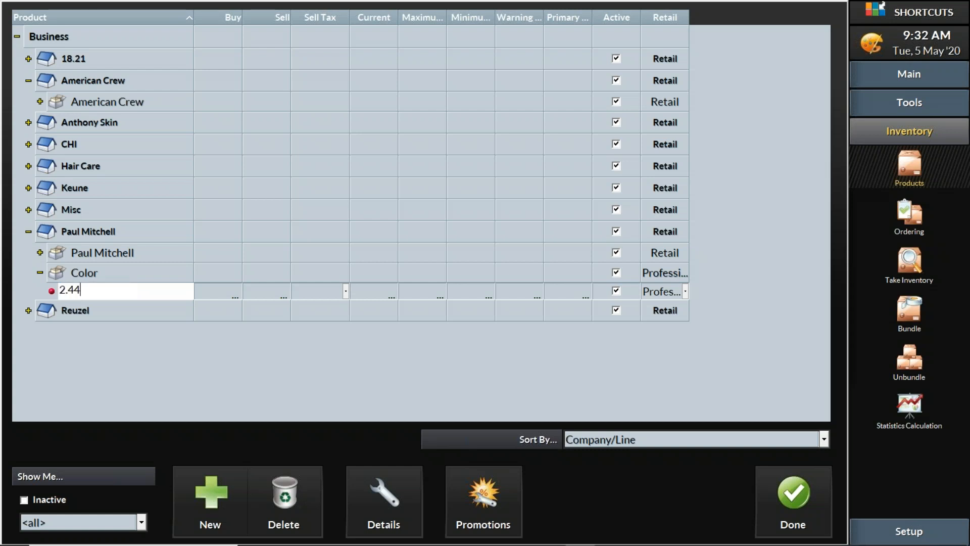
{"action": "left_click", "coordinate": [572, 290]}
{"action": "type", "text": "234454567"}
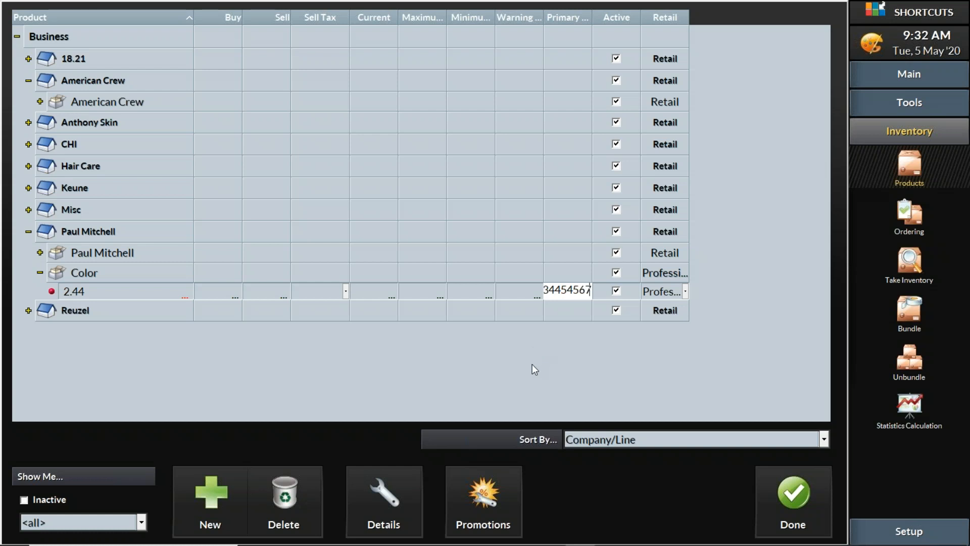
{"action": "key", "text": "Return"}
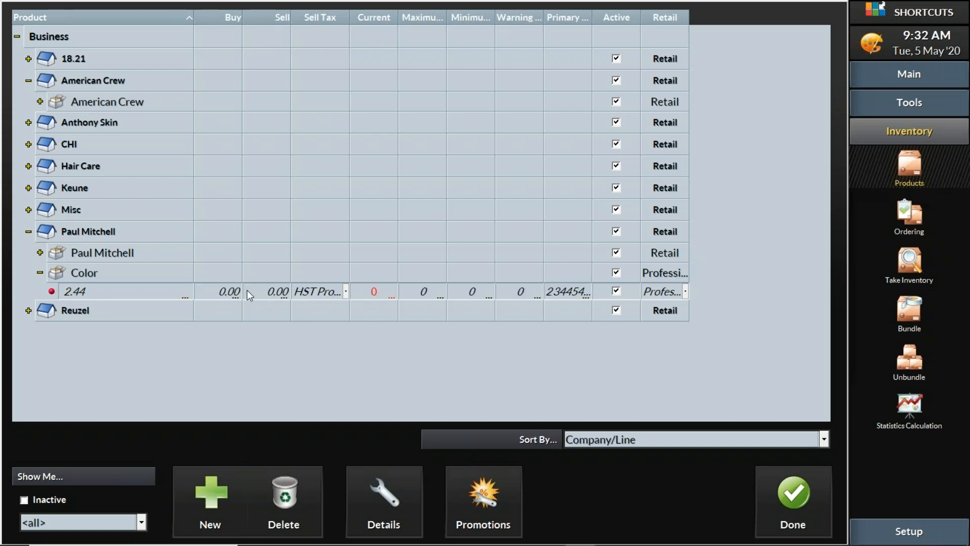
- Show all product types in the list and expand Paul Mitchell's Color and Paul Mitchell lines
{"action": "left_click", "coordinate": [111, 524]}
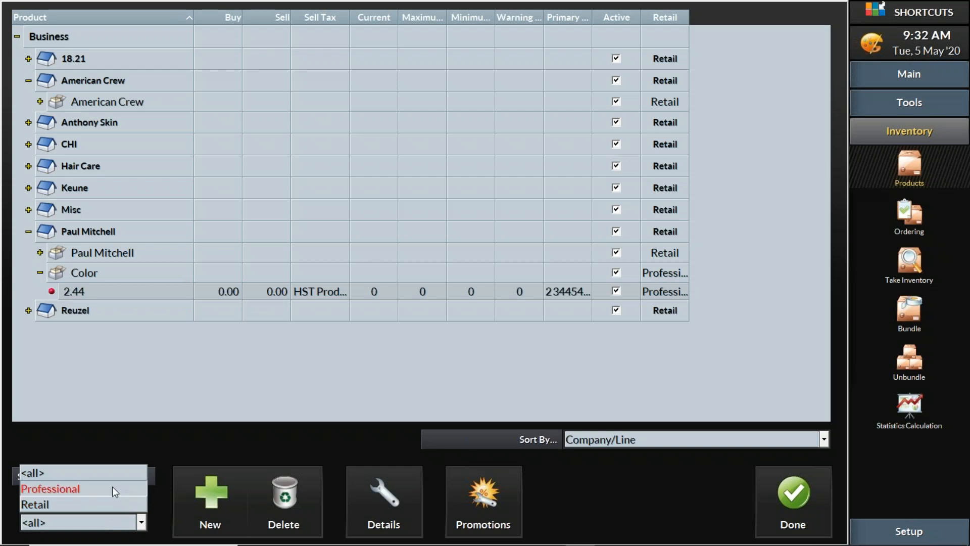
{"action": "left_click", "coordinate": [108, 473]}
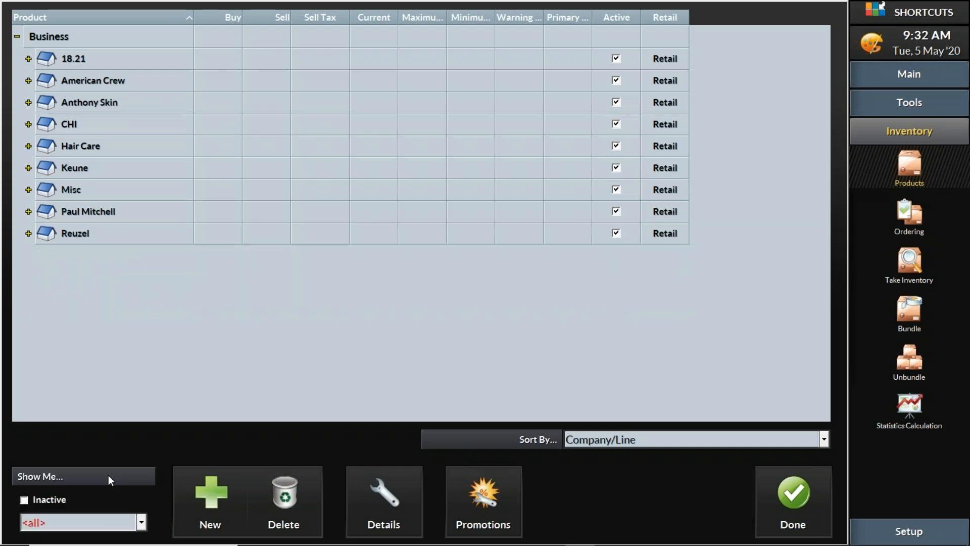
{"action": "left_click", "coordinate": [29, 212]}
{"action": "left_click", "coordinate": [40, 233]}
{"action": "left_click", "coordinate": [40, 252]}
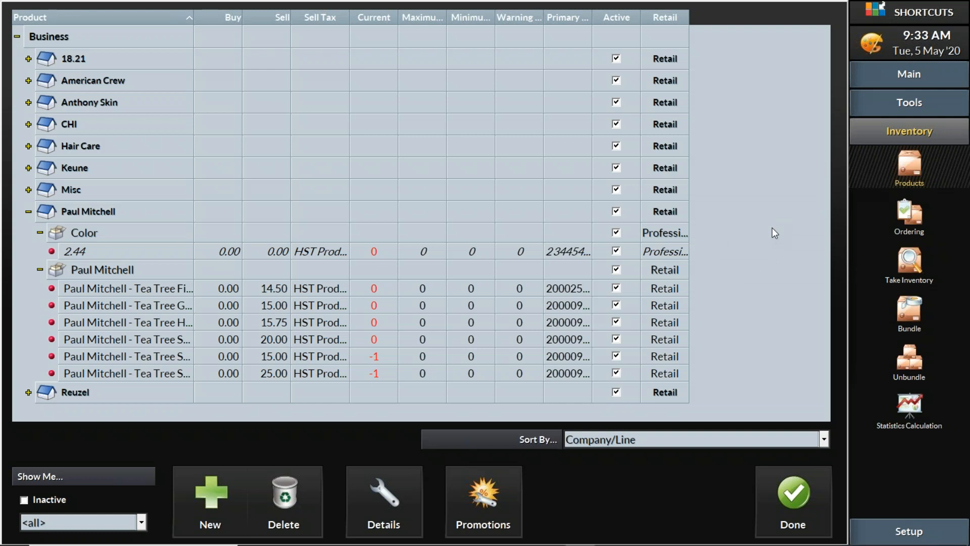
- Return to the Point of Sale screen and switch to the PointofSale-Advanced.pptx presentation in PowerPoint
{"action": "left_click", "coordinate": [933, 80]}
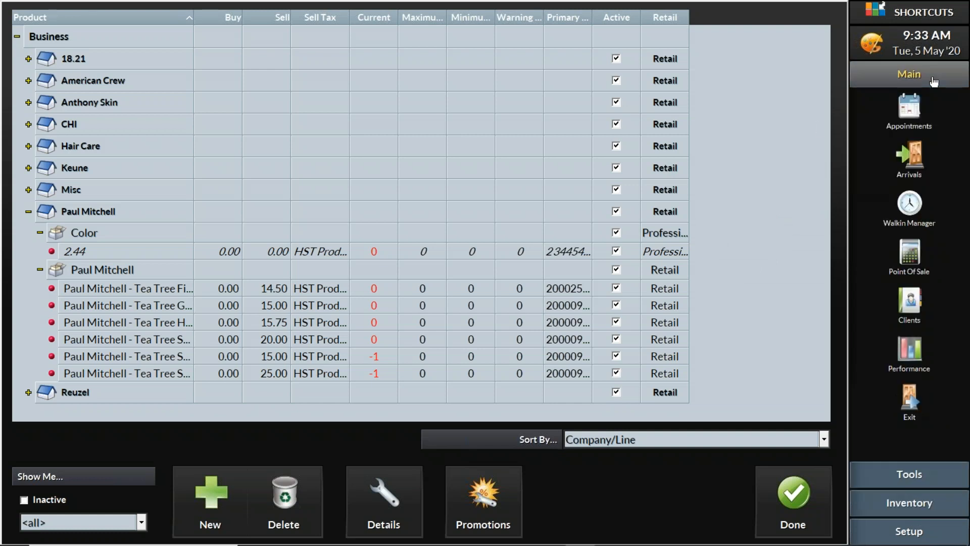
{"action": "left_click", "coordinate": [910, 255]}
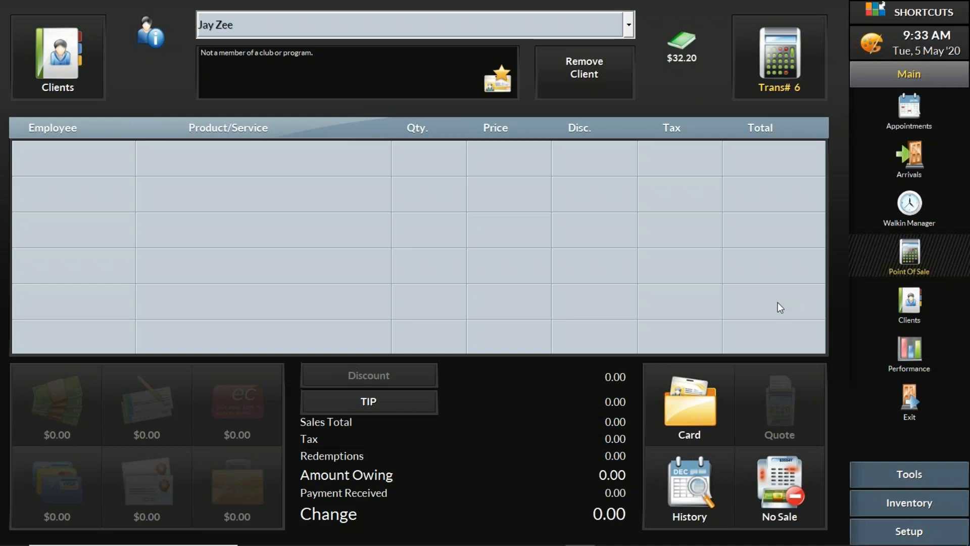
{"action": "mouse_move", "coordinate": [454, 545]}
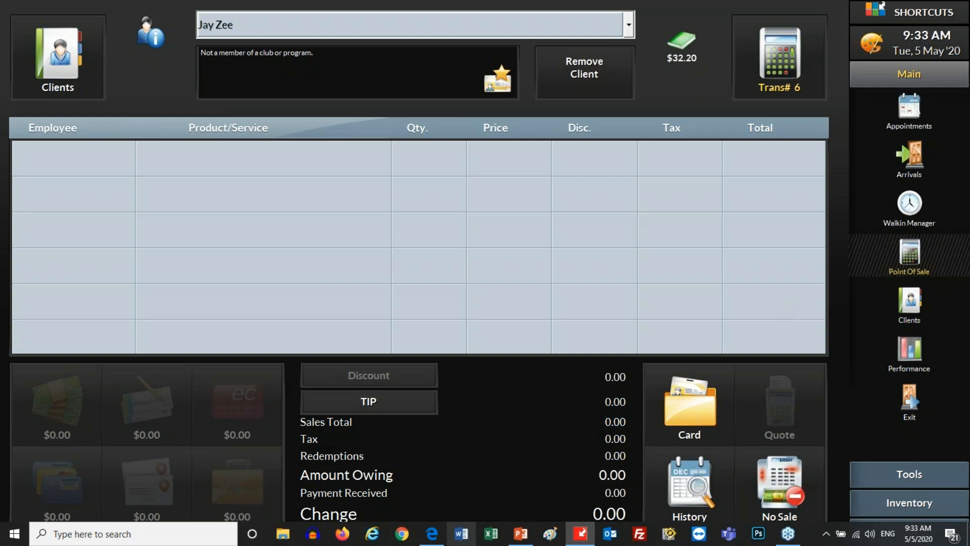
{"action": "left_click", "coordinate": [520, 536]}
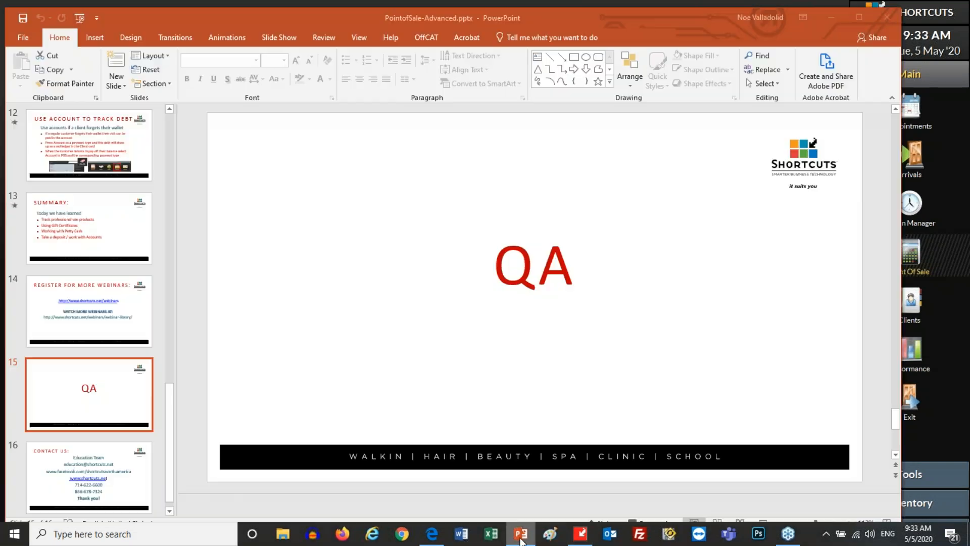